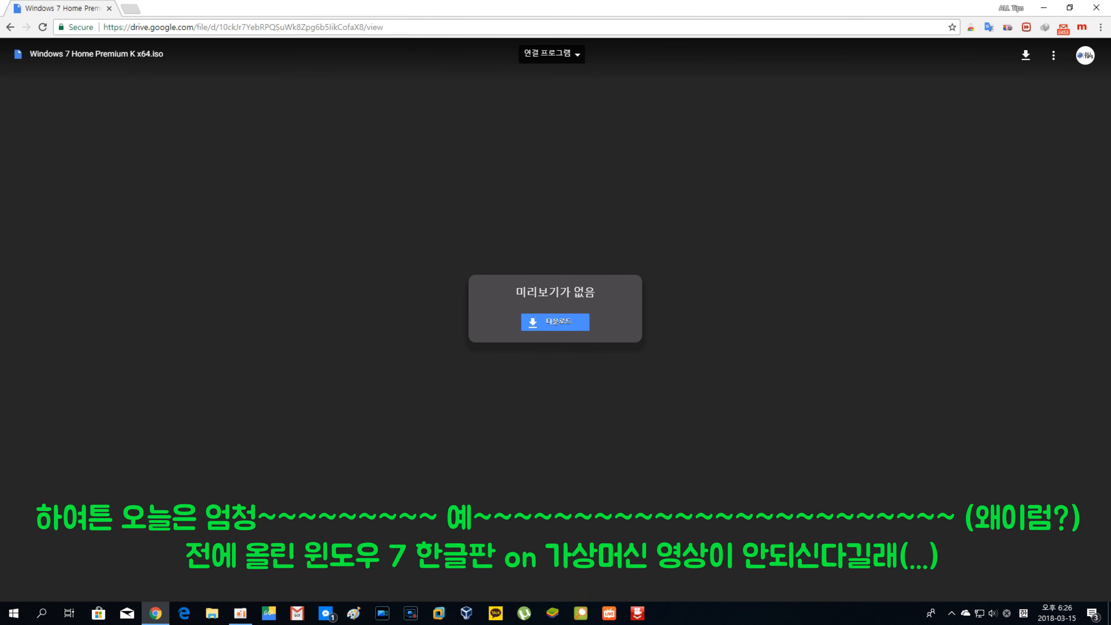
- Download the Windows 7 Home Premium K x64.iso file from Google Drive and clear the desktop of the recorder window
{"action": "left_click", "coordinate": [555, 322]}
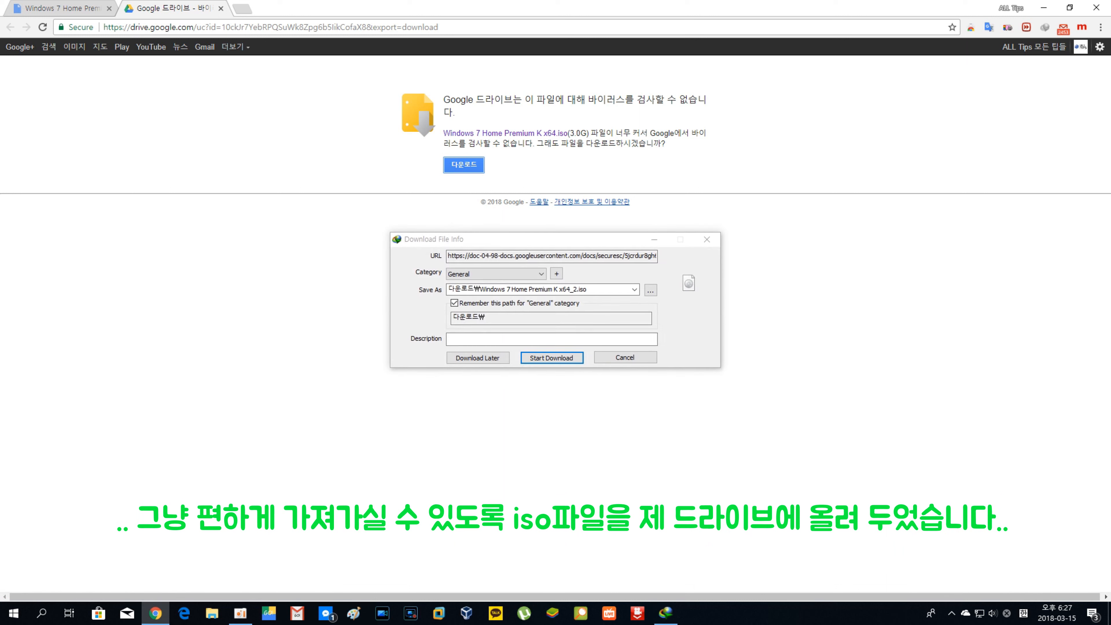
{"action": "left_click", "coordinate": [550, 356]}
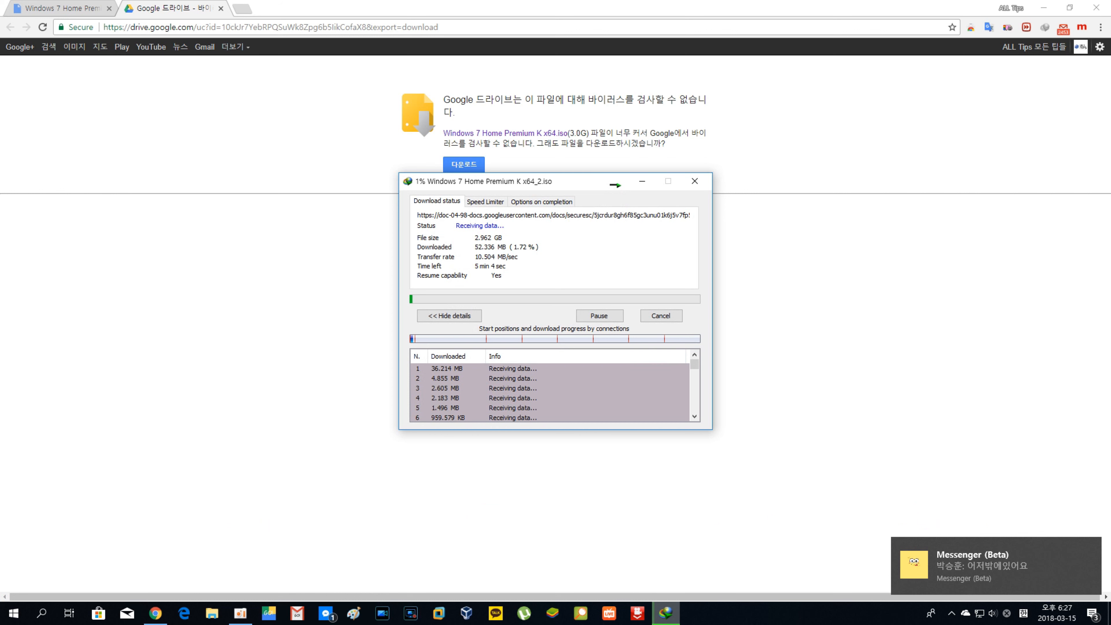
{"action": "left_click", "coordinate": [240, 613]}
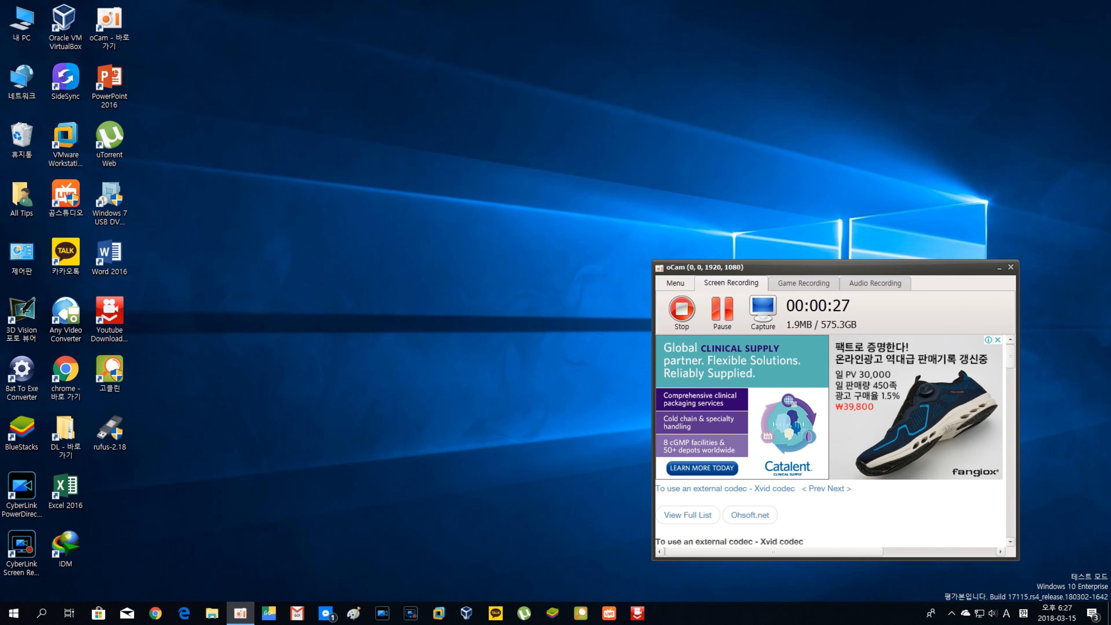
{"action": "left_click", "coordinate": [999, 267]}
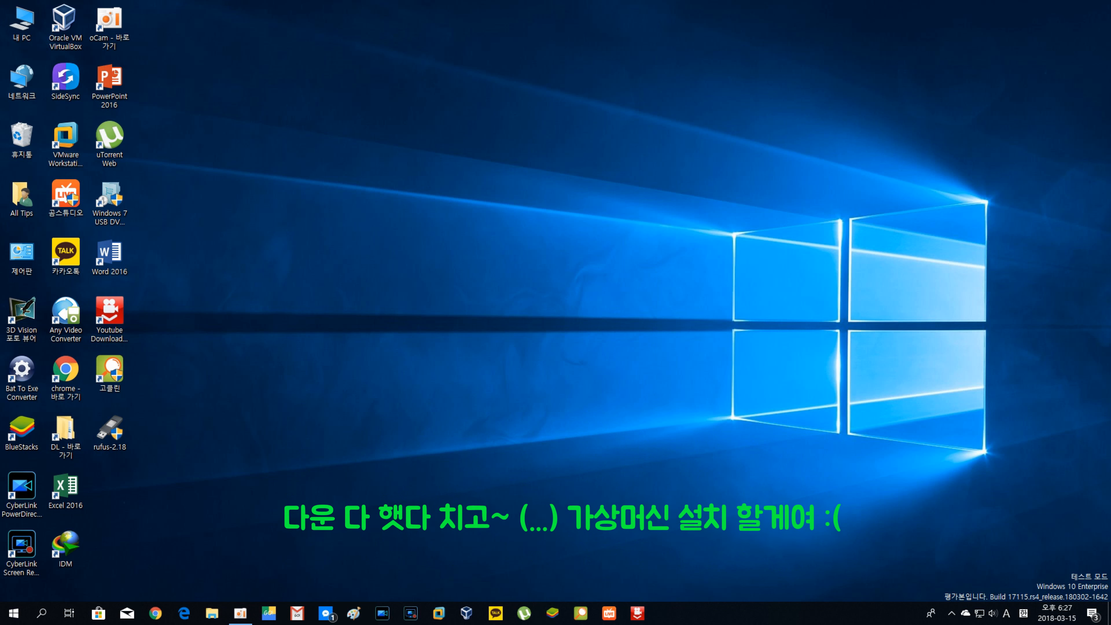
- Open VMware Workstation and start creating a new virtual machine with the Typical configuration
{"action": "double_click", "coordinate": [65, 142]}
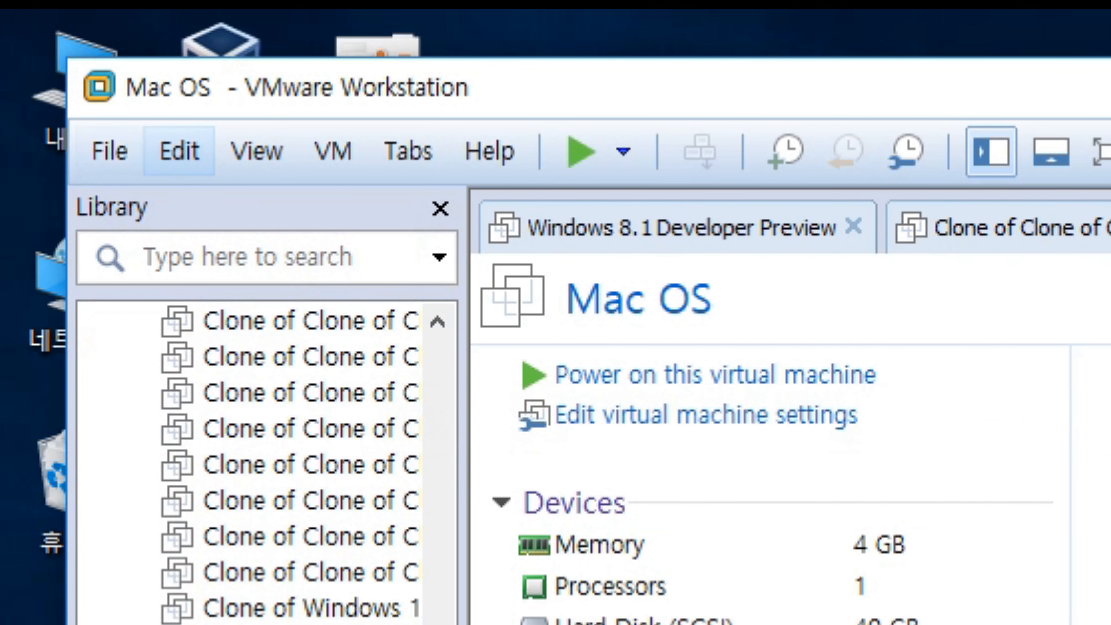
{"action": "left_click", "coordinate": [110, 151]}
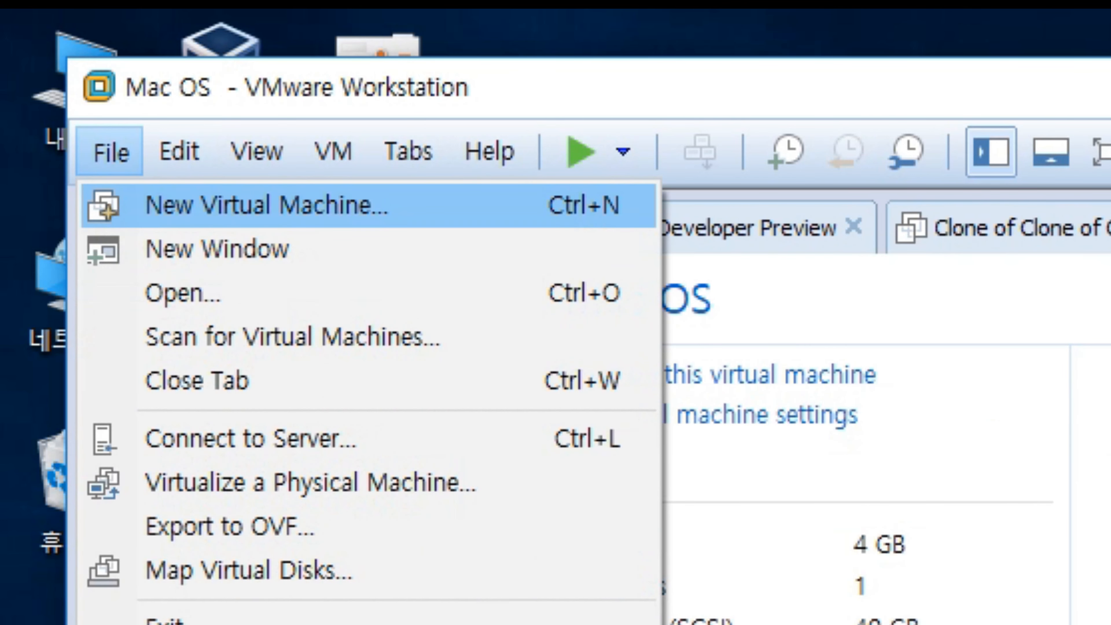
{"action": "key", "text": "Return"}
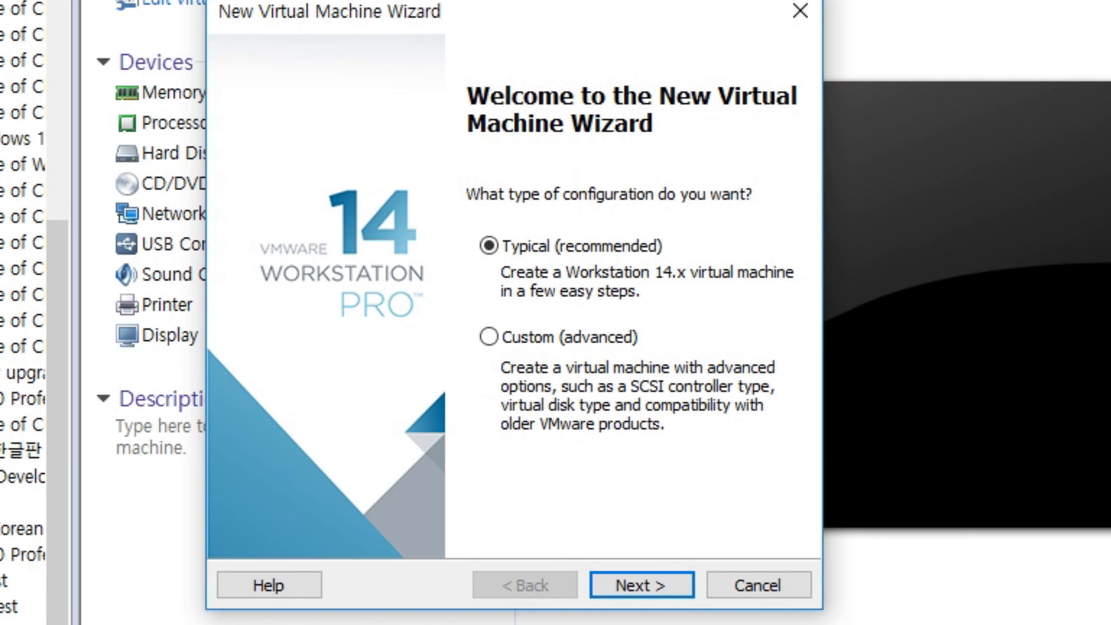
{"action": "key", "text": "Return"}
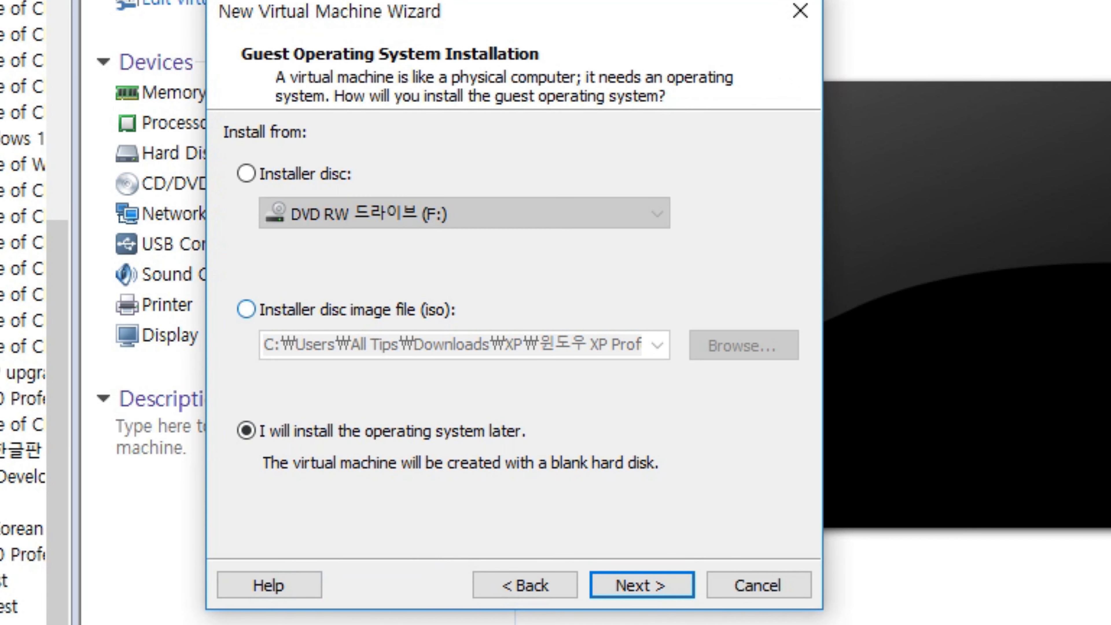
- Set the installer disc image to the Windows 7 Home Premium K x64 ISO from the 다운로드 folder
{"action": "left_click", "coordinate": [246, 309]}
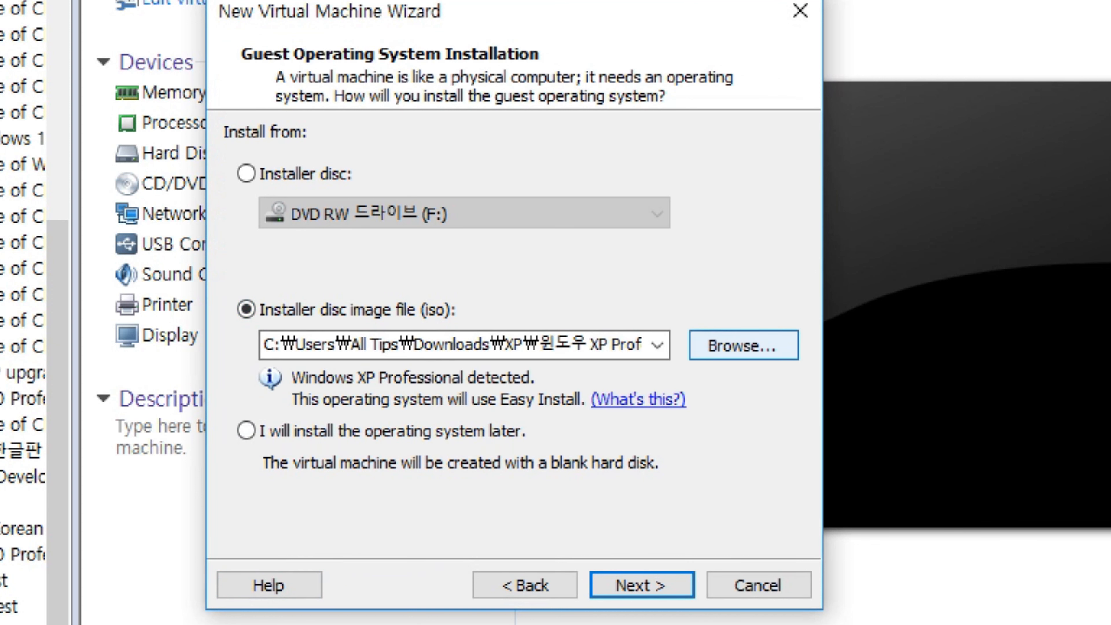
{"action": "left_click", "coordinate": [743, 345]}
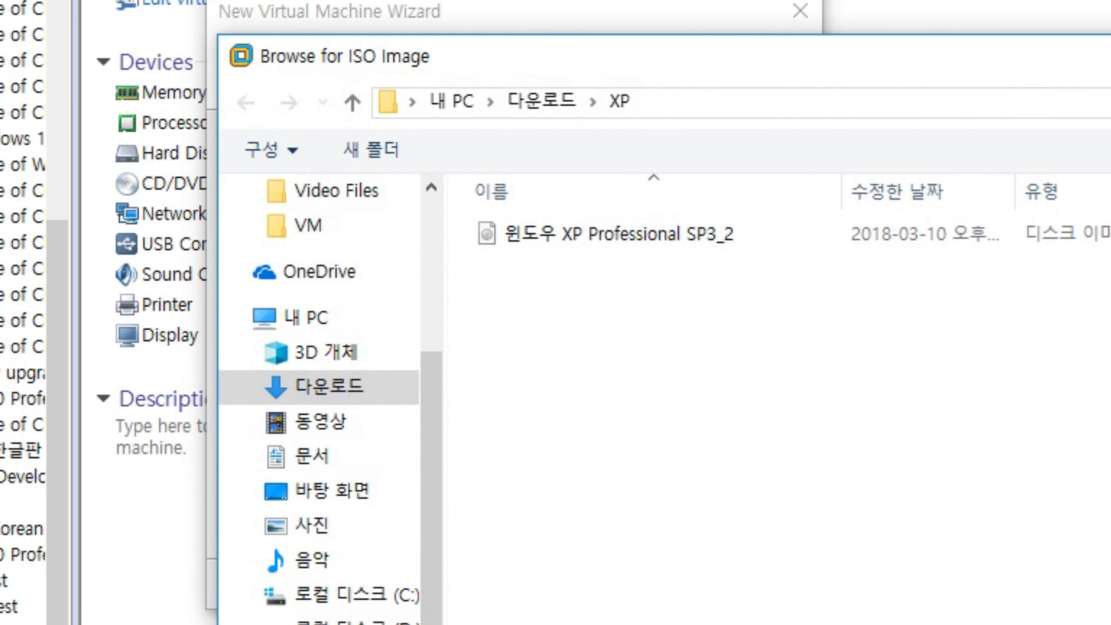
{"action": "left_click", "coordinate": [541, 101]}
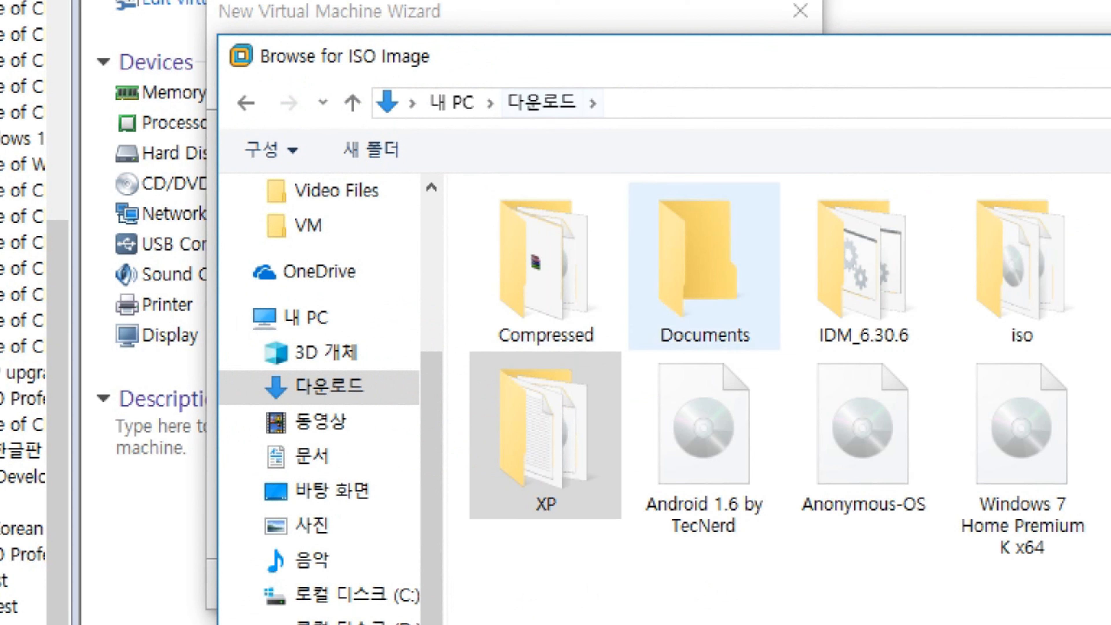
{"action": "left_click", "coordinate": [1021, 437]}
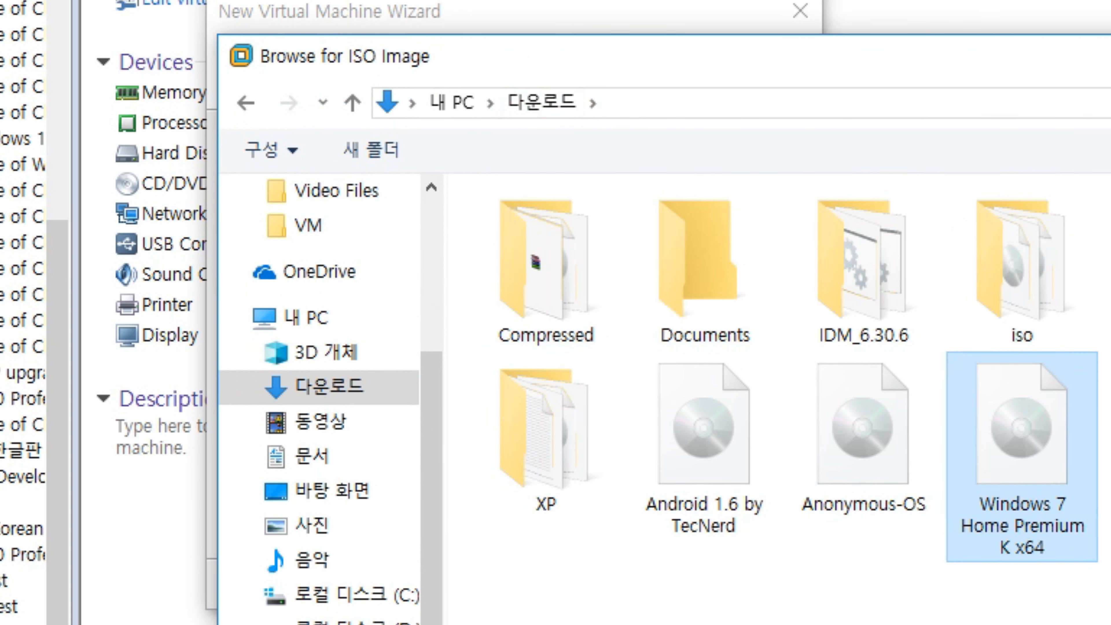
{"action": "double_click", "coordinate": [1021, 437]}
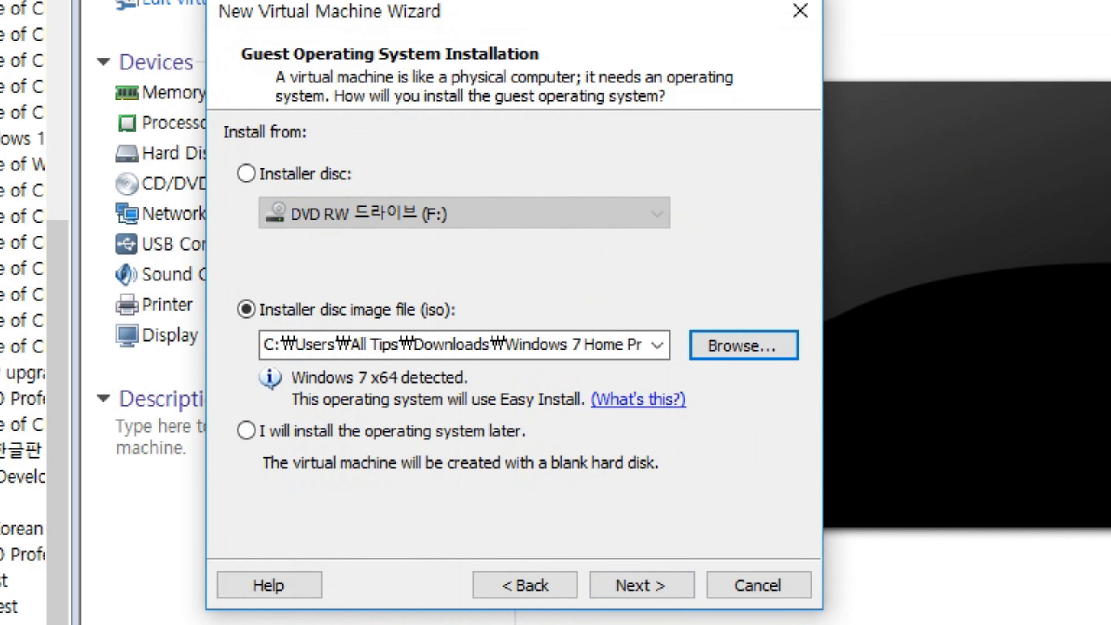
{"action": "left_click", "coordinate": [641, 585]}
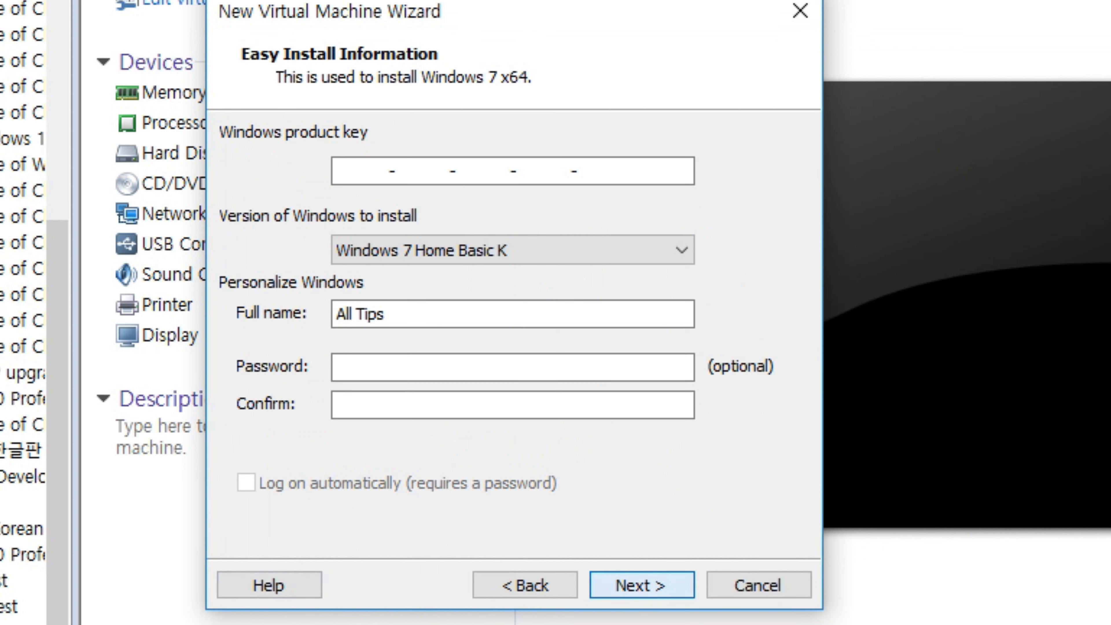
- Skip the Windows product key and set the virtual machine's location to the VM folder on drive D
{"action": "key", "text": "Return"}
{"action": "key", "text": "Return"}
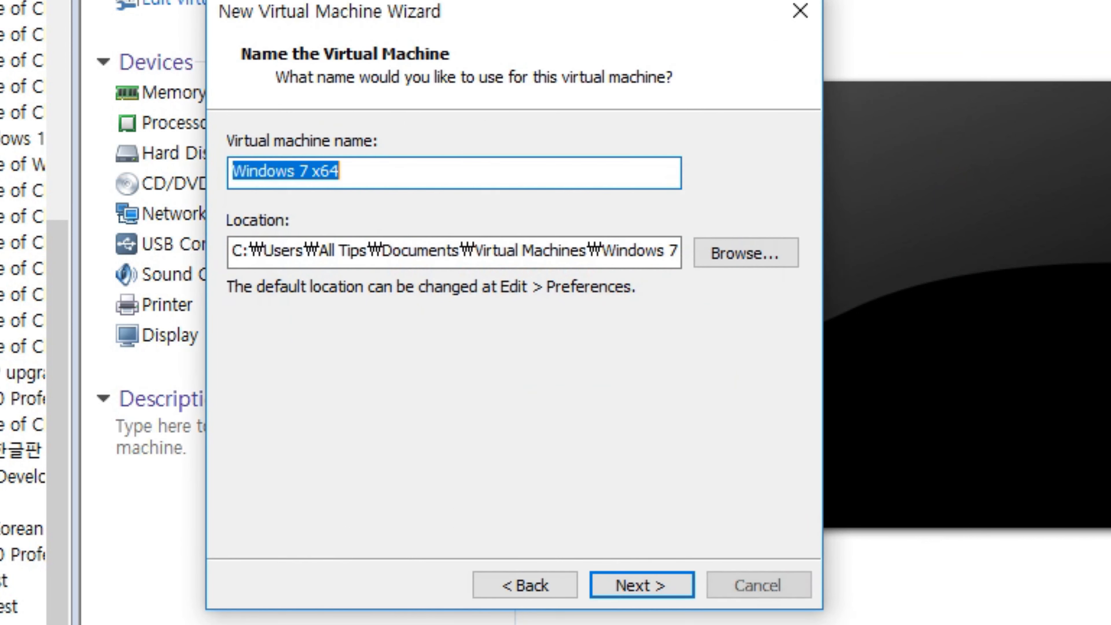
{"action": "left_click", "coordinate": [745, 253]}
{"action": "scroll", "coordinate": [1040, 481], "scroll_direction": "down", "scroll_amount": 6}
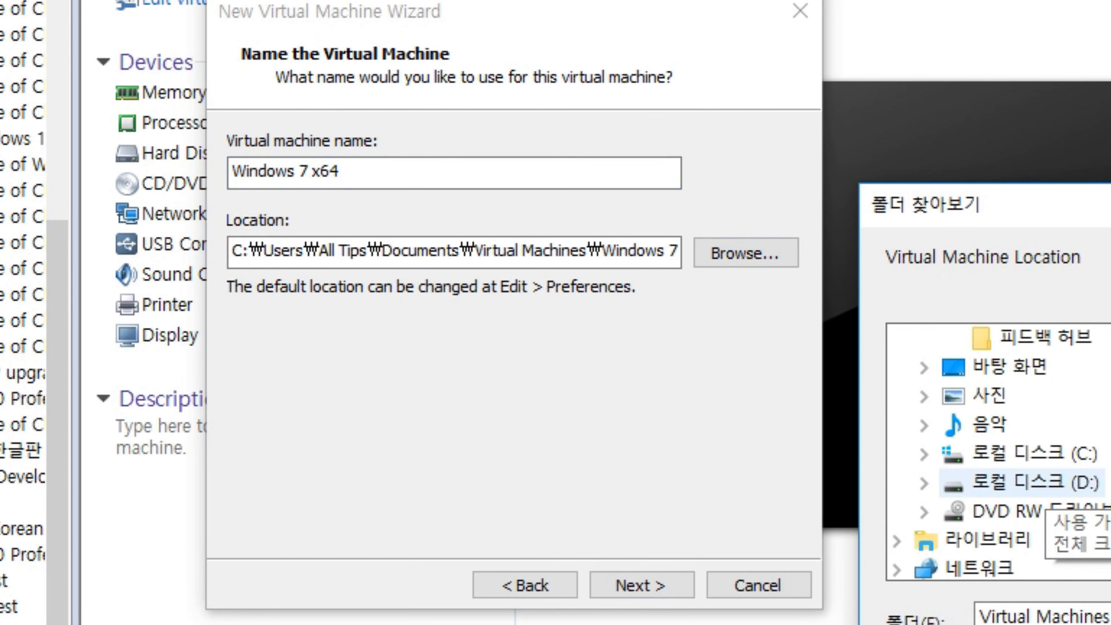
{"action": "left_click", "coordinate": [1040, 456]}
{"action": "left_click", "coordinate": [1012, 511]}
{"action": "key", "text": "Return"}
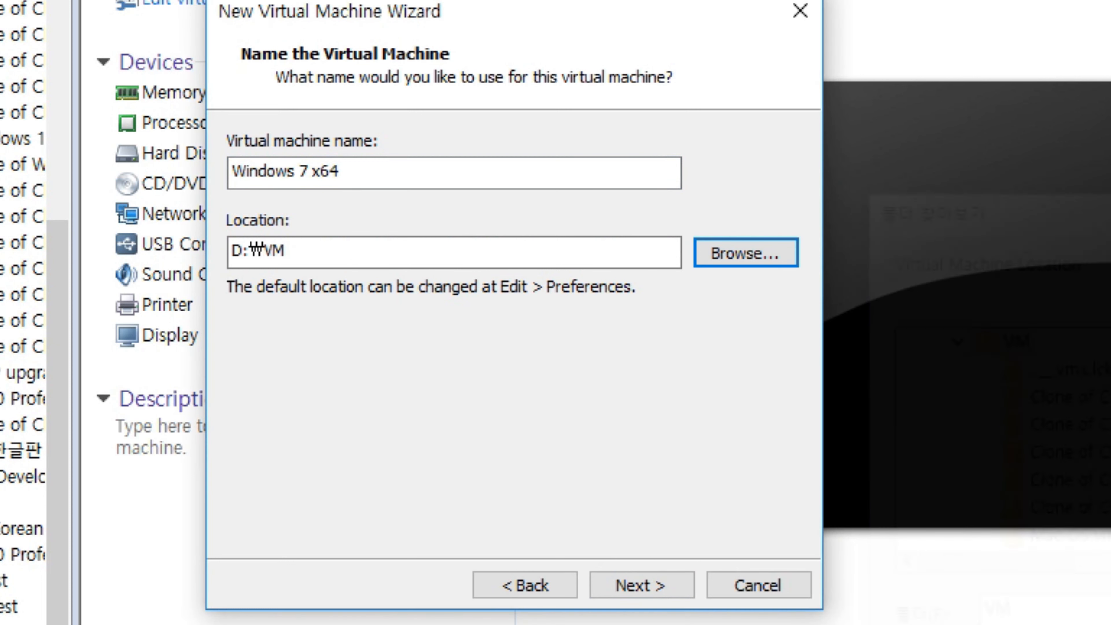
- Name the virtual machine "Windows 7 한글" and continue with the chosen location
{"action": "left_click", "coordinate": [350, 172]}
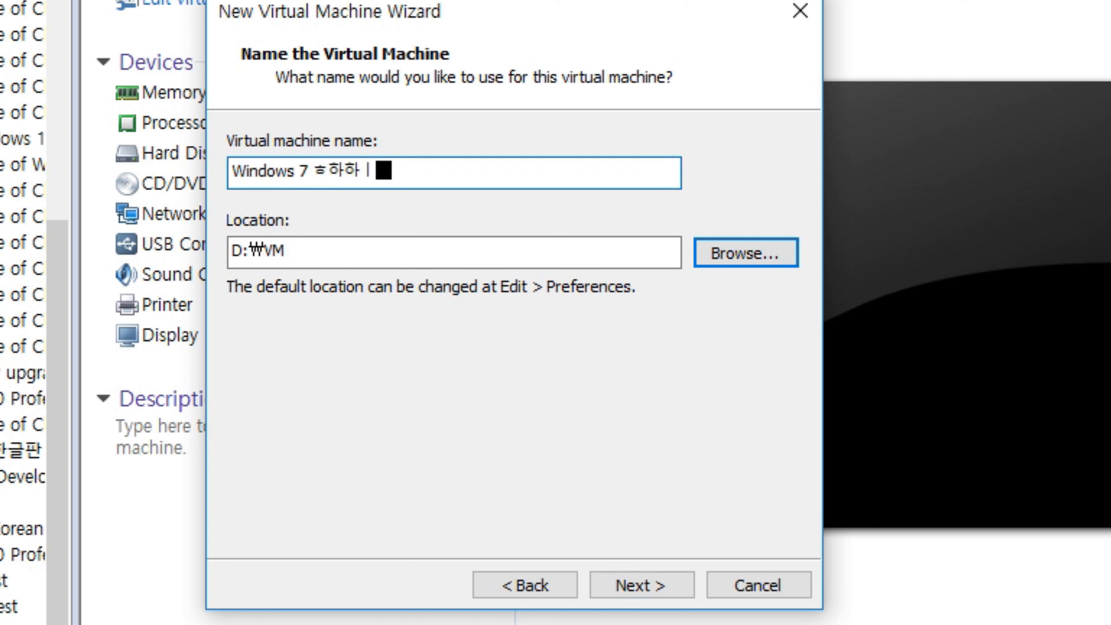
{"action": "type", "text": "ㅎ하"}
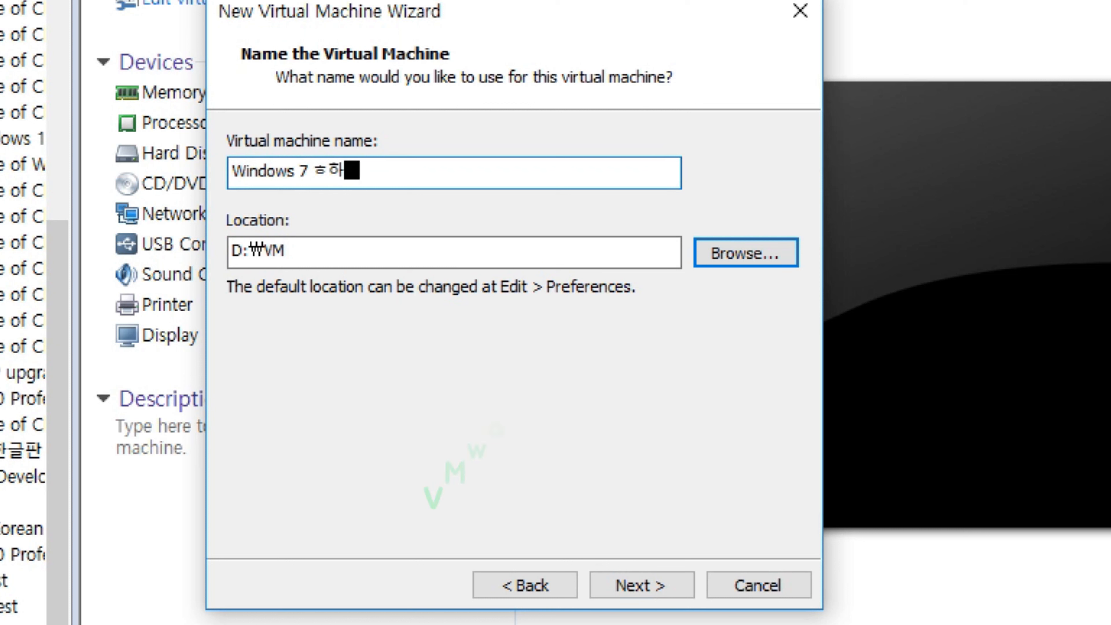
{"action": "type", "text": "한한ㄱ그글그라ㄹ"}
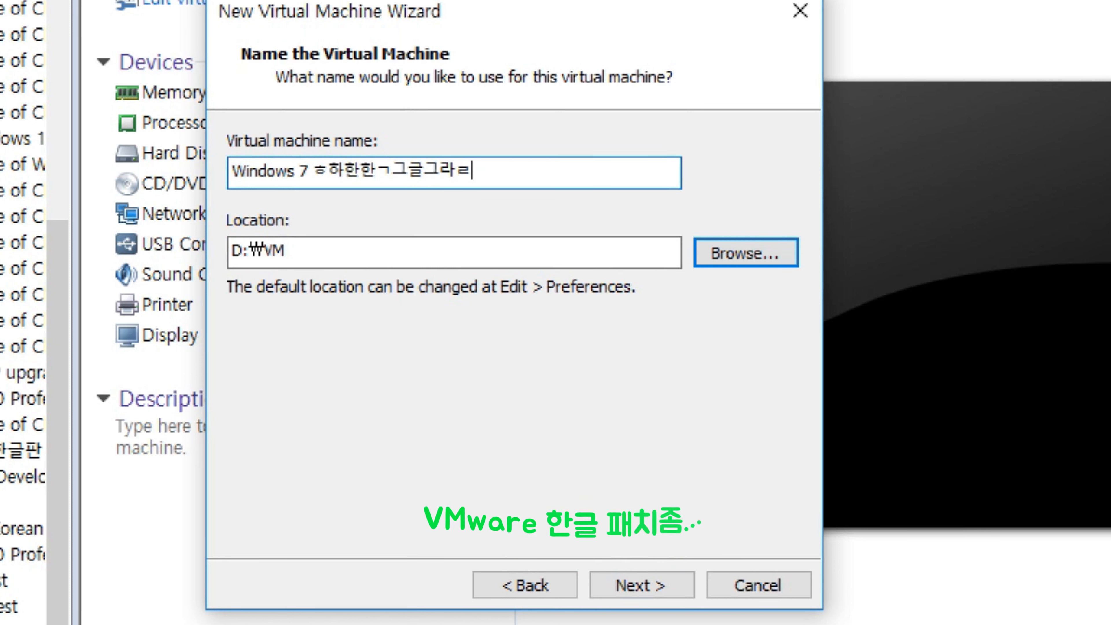
{"action": "key", "text": "BackSpace"}
{"action": "key", "text": "BackSpace"}
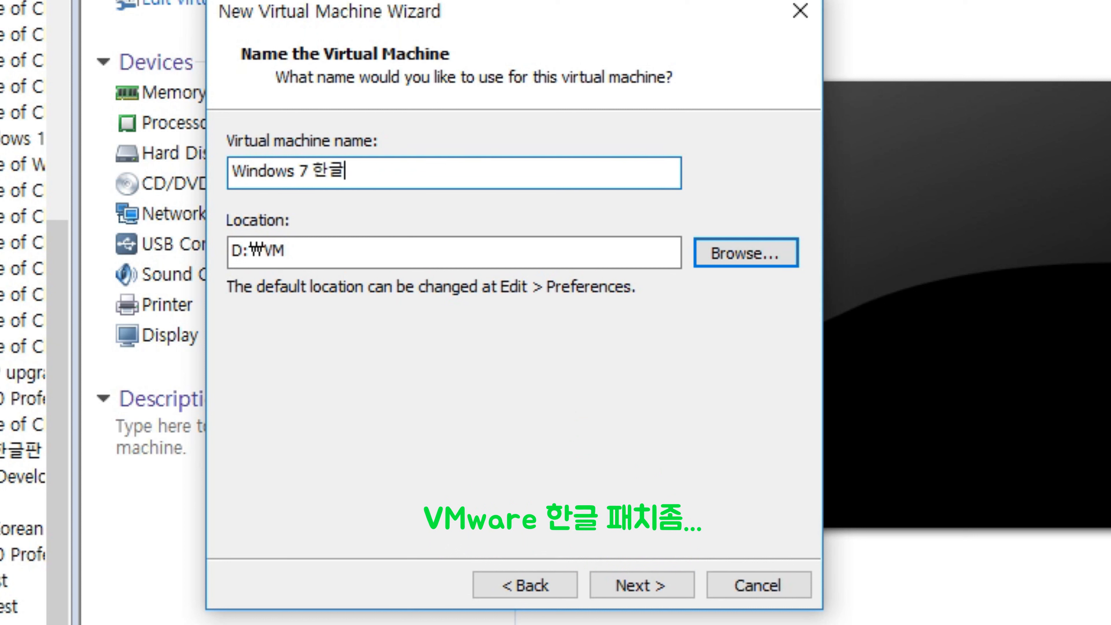
{"action": "left_click", "coordinate": [641, 585]}
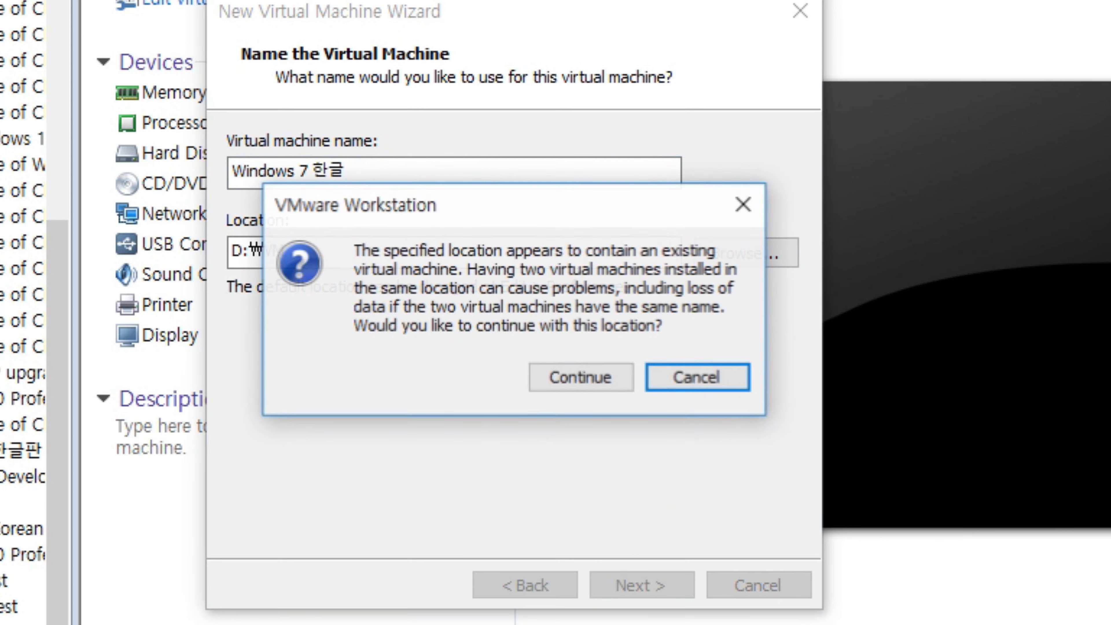
{"action": "left_click", "coordinate": [581, 377]}
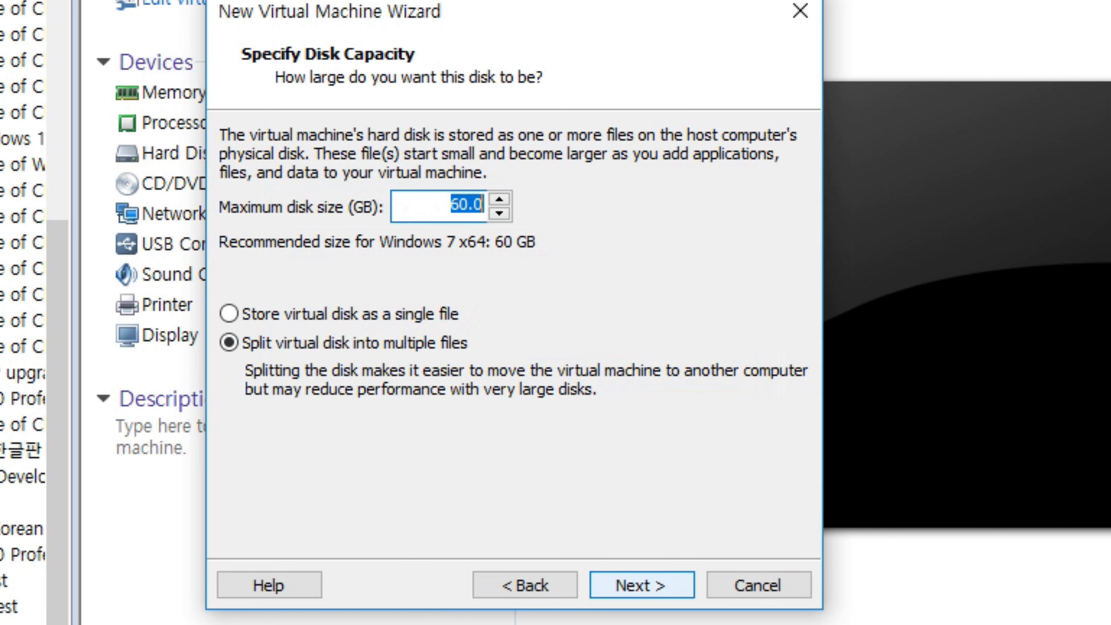
- Accept the 60 GB disk split into multiple files and create the virtual machine with 4096 MB of memory
{"action": "left_click", "coordinate": [642, 585]}
{"action": "left_click", "coordinate": [360, 422]}
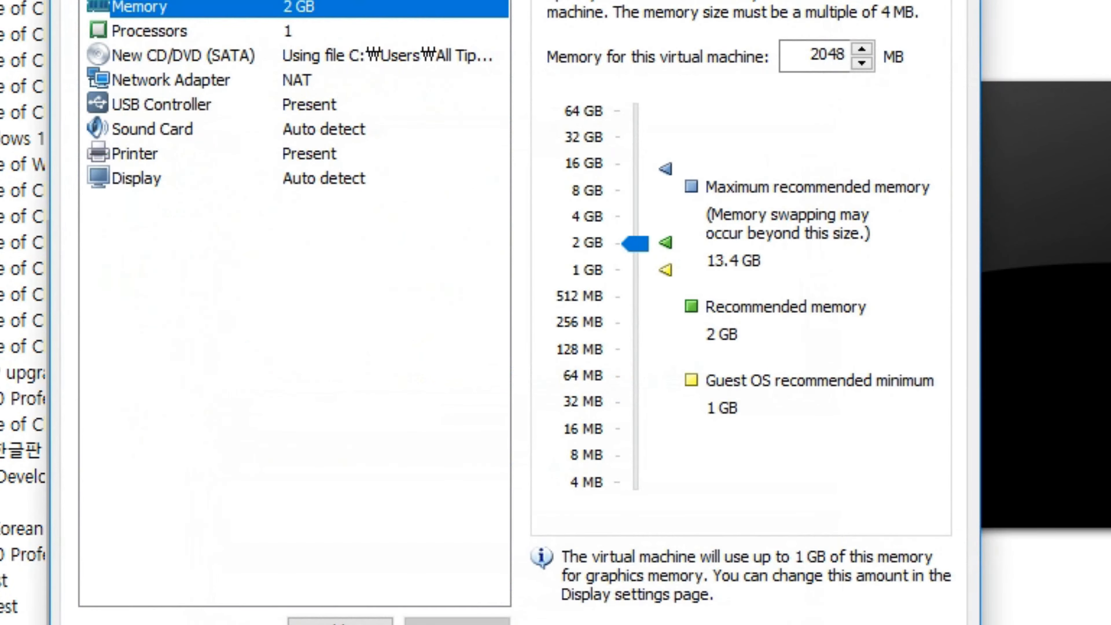
{"action": "left_click", "coordinate": [635, 216]}
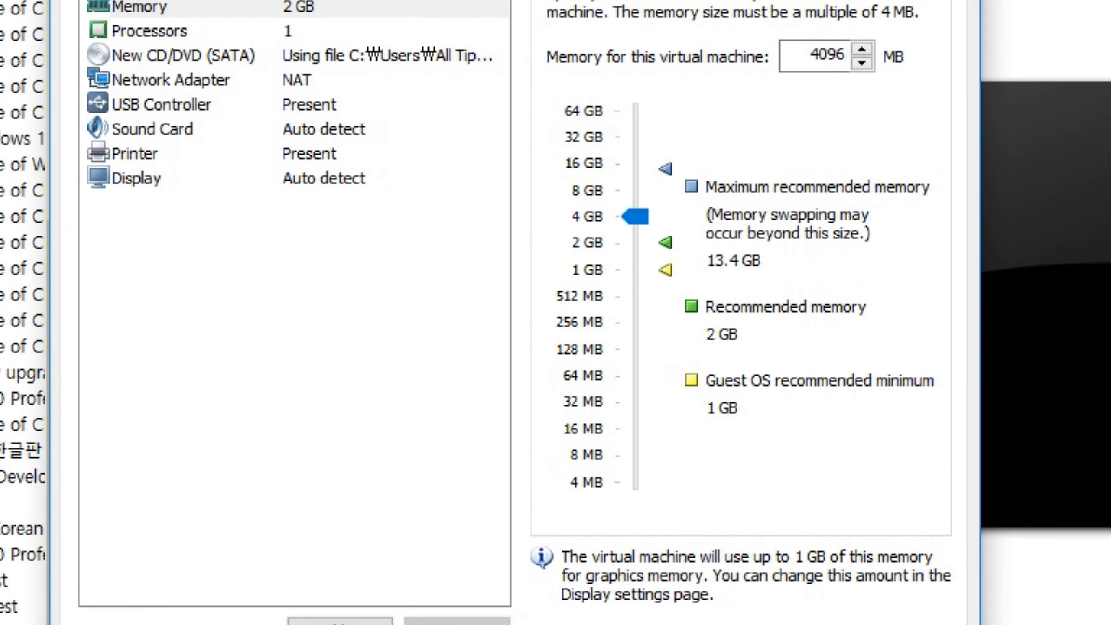
{"action": "key", "text": "Escape"}
{"action": "left_click", "coordinate": [641, 585]}
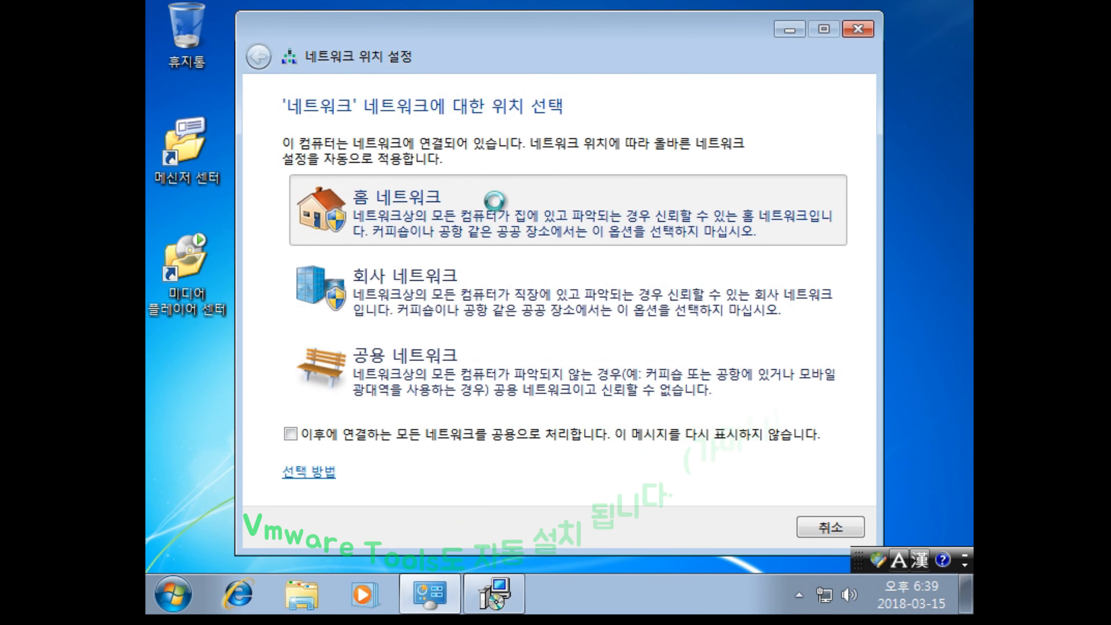
- Choose 홈 네트워크 as the guest's network location and close the network location window
{"action": "left_click", "coordinate": [493, 200]}
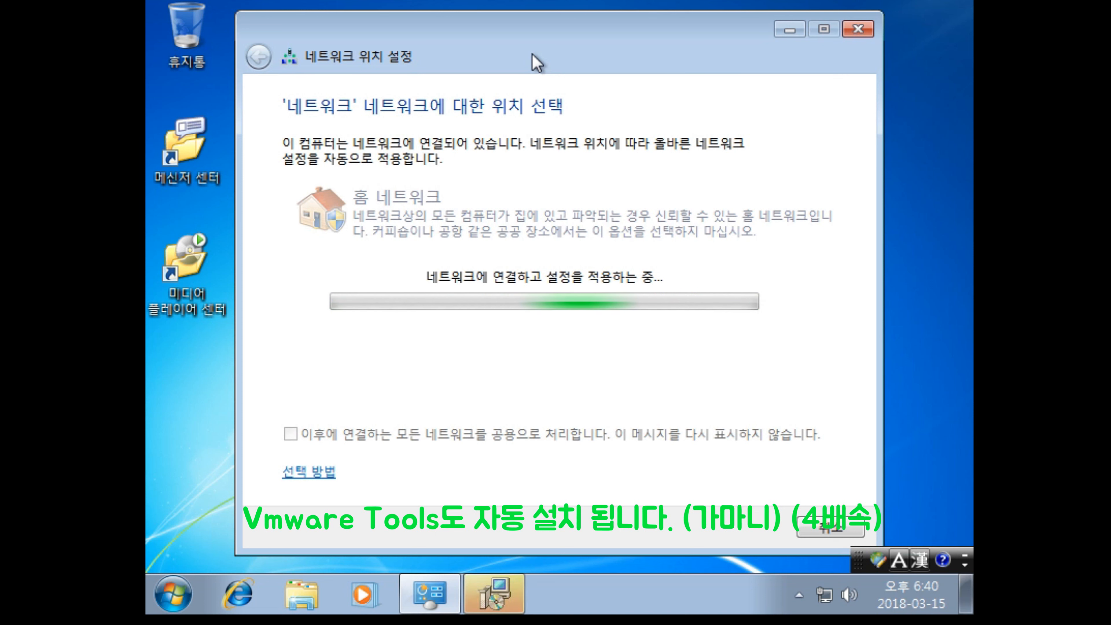
{"action": "left_click", "coordinate": [857, 29]}
{"action": "left_click", "coordinate": [174, 591]}
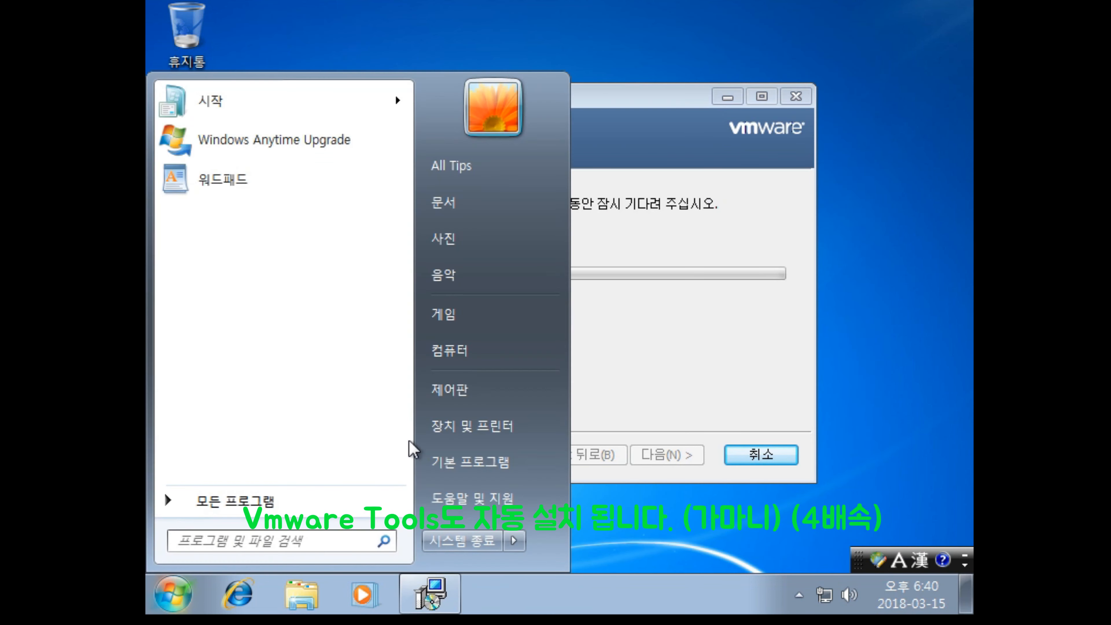
{"action": "left_click", "coordinate": [457, 354]}
{"action": "left_click", "coordinate": [945, 11]}
{"action": "left_click", "coordinate": [848, 595]}
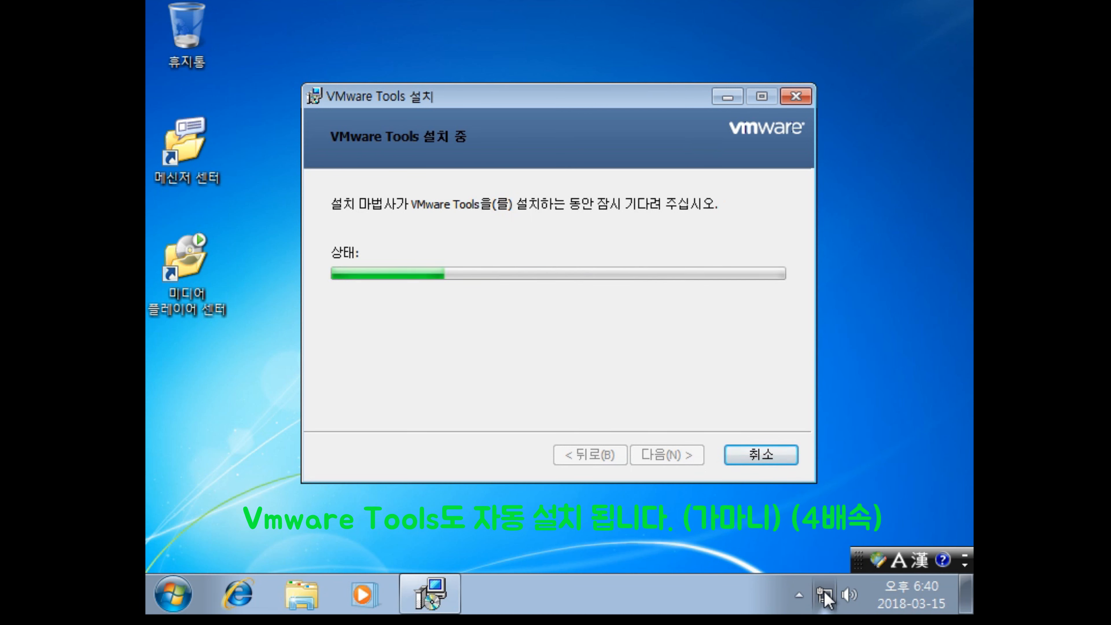
{"action": "left_click", "coordinate": [931, 595]}
{"action": "left_click", "coordinate": [455, 386]}
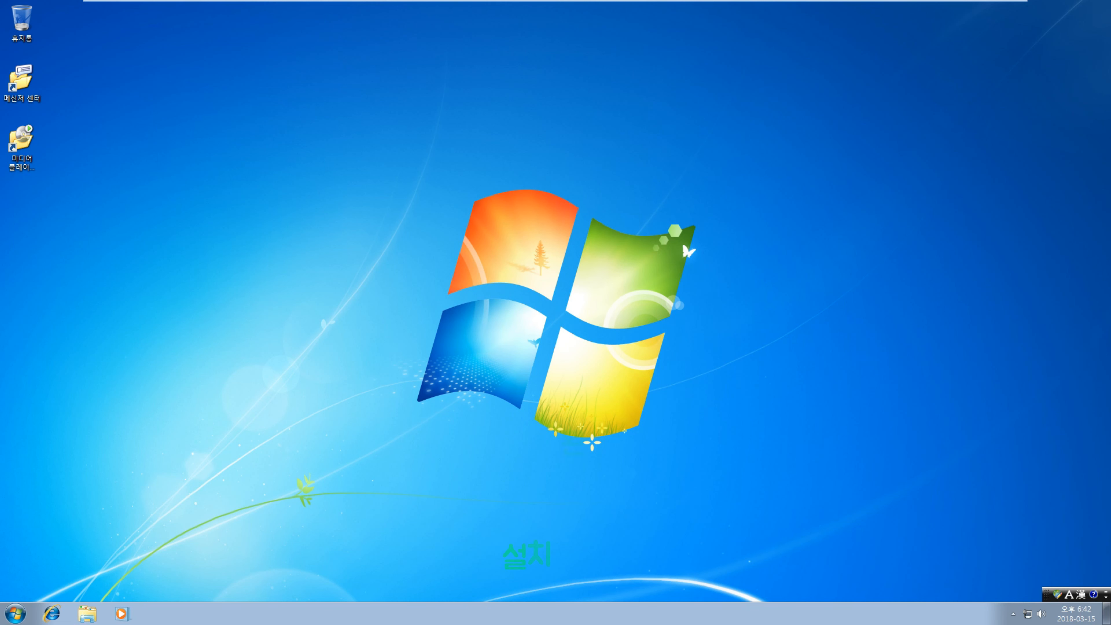
{"action": "left_click", "coordinate": [1040, 614]}
{"action": "left_click", "coordinate": [1041, 614]}
- Launch the 지뢰 찾기 game from the guest's installed games and choose the 초급 difficulty
{"action": "left_click", "coordinate": [16, 613]}
{"action": "left_click", "coordinate": [39, 561]}
{"action": "left_click", "coordinate": [65, 465]}
{"action": "scroll", "coordinate": [66, 455], "scroll_direction": "down", "scroll_amount": 1}
{"action": "left_click", "coordinate": [66, 531]}
{"action": "scroll", "coordinate": [65, 442], "scroll_direction": "down", "scroll_amount": 1}
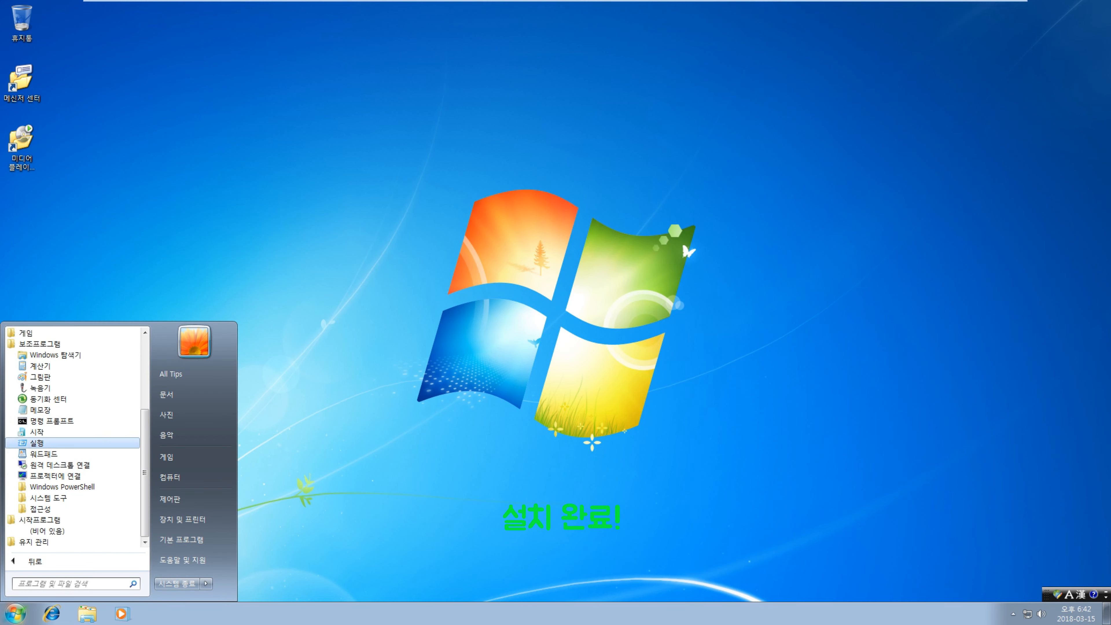
{"action": "scroll", "coordinate": [48, 508], "scroll_direction": "up", "scroll_amount": 4}
{"action": "left_click", "coordinate": [48, 454]}
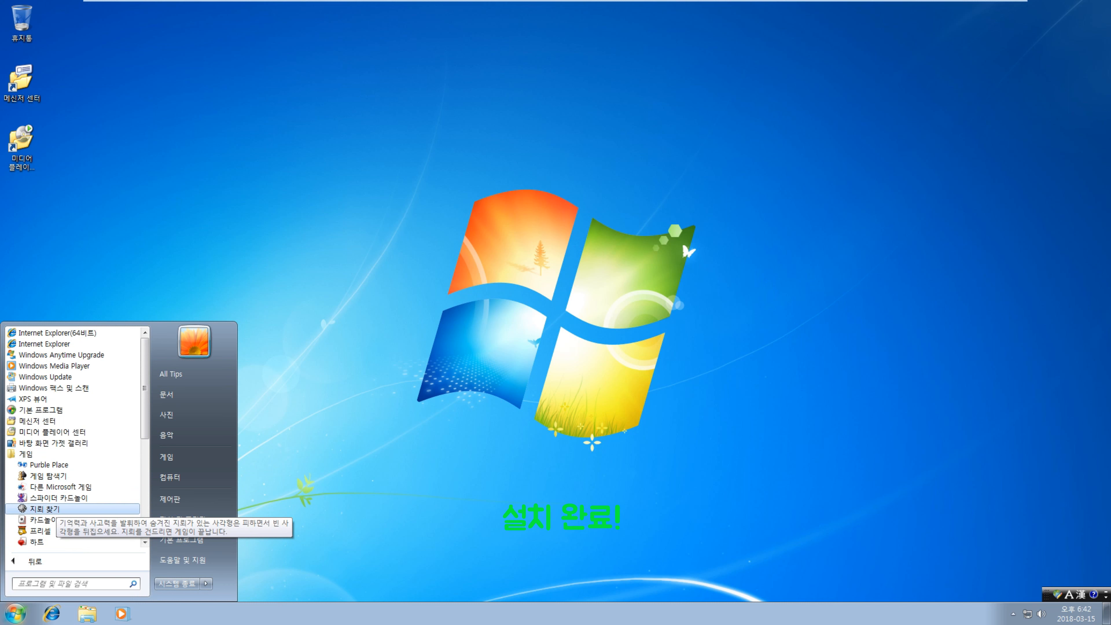
{"action": "left_click", "coordinate": [57, 508]}
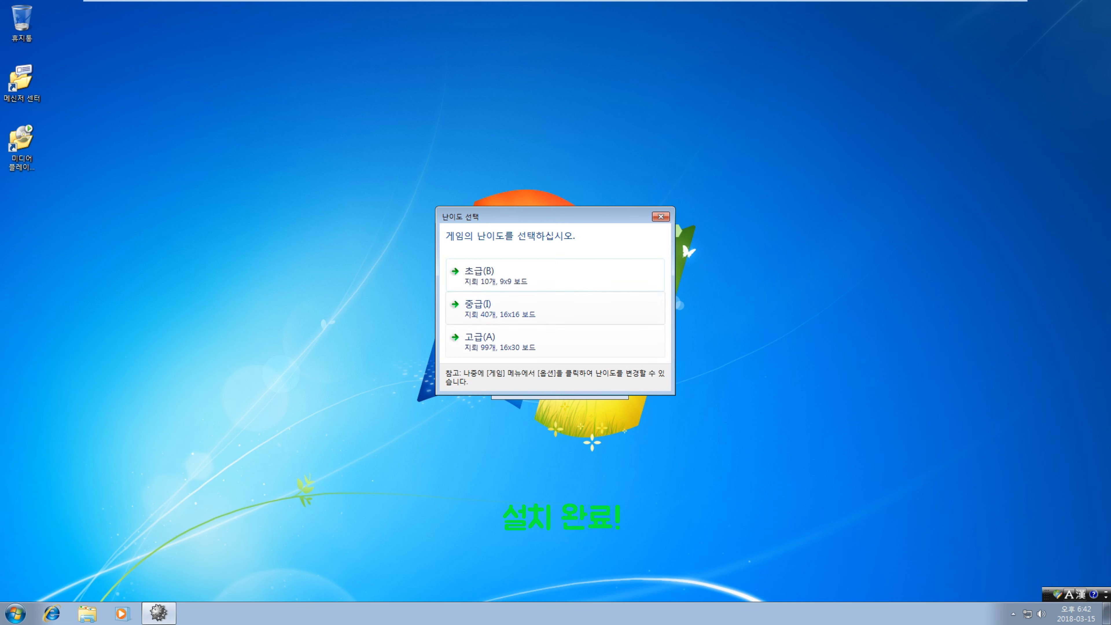
{"action": "left_click", "coordinate": [486, 272]}
- Play the minesweeper game by uncovering squares on the 9x9 board
{"action": "left_click", "coordinate": [613, 323]}
{"action": "left_click", "coordinate": [602, 371]}
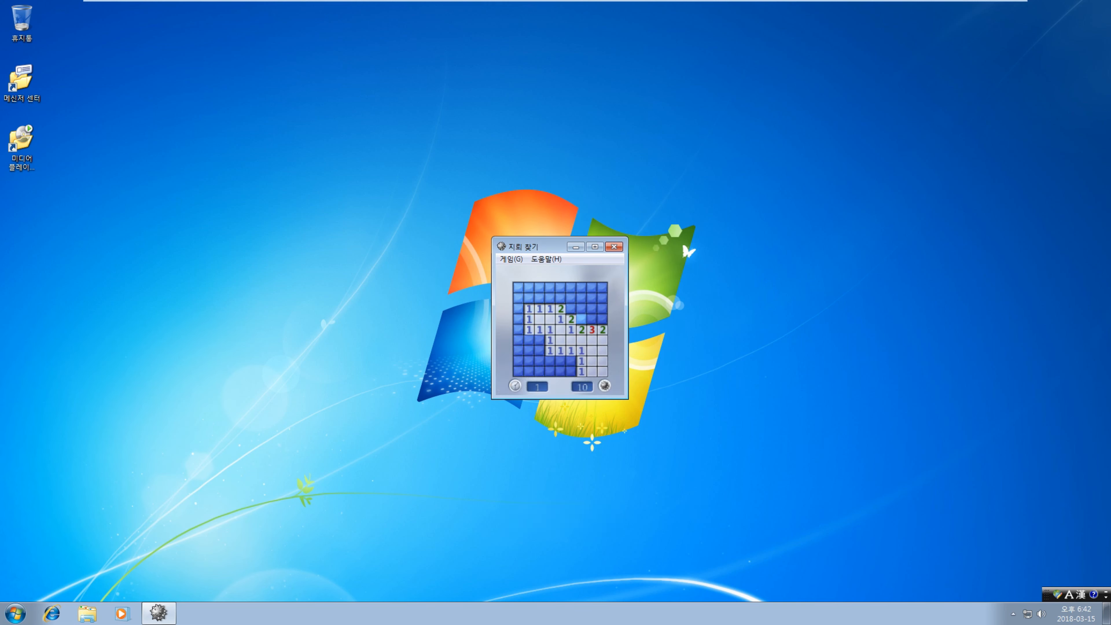
{"action": "left_click", "coordinate": [518, 371]}
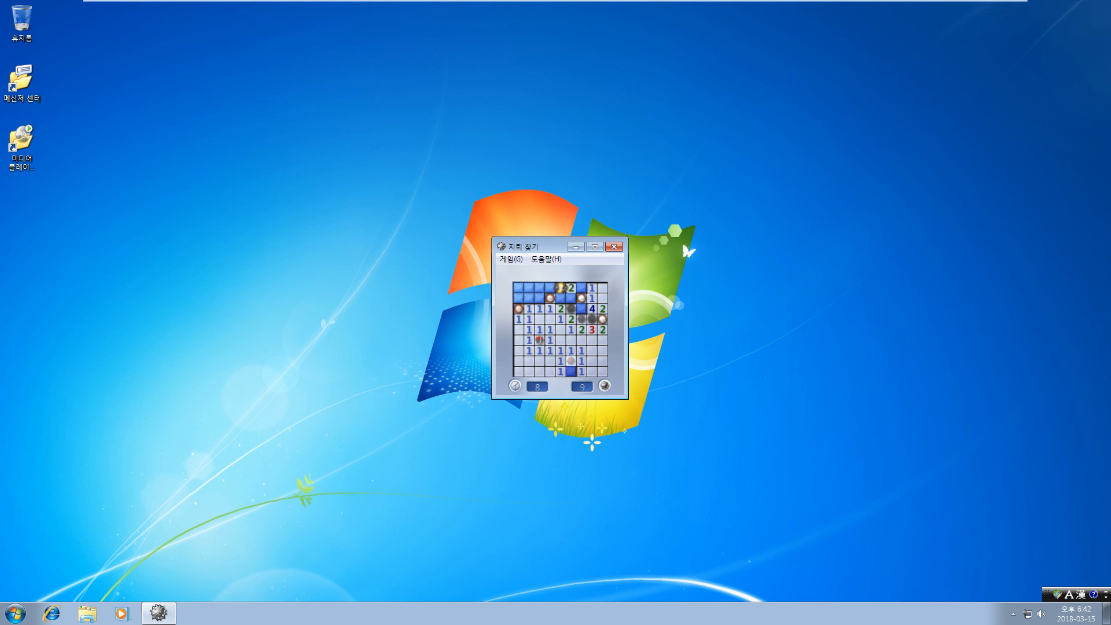
- Exit the minesweeper game, launch Purble Place from the guest's installed games and start the cake-making game
{"action": "left_click", "coordinate": [472, 372]}
{"action": "left_click", "coordinate": [15, 613]}
{"action": "left_click", "coordinate": [44, 562]}
{"action": "left_click", "coordinate": [48, 454]}
{"action": "scroll", "coordinate": [47, 476], "scroll_direction": "down", "scroll_amount": 1}
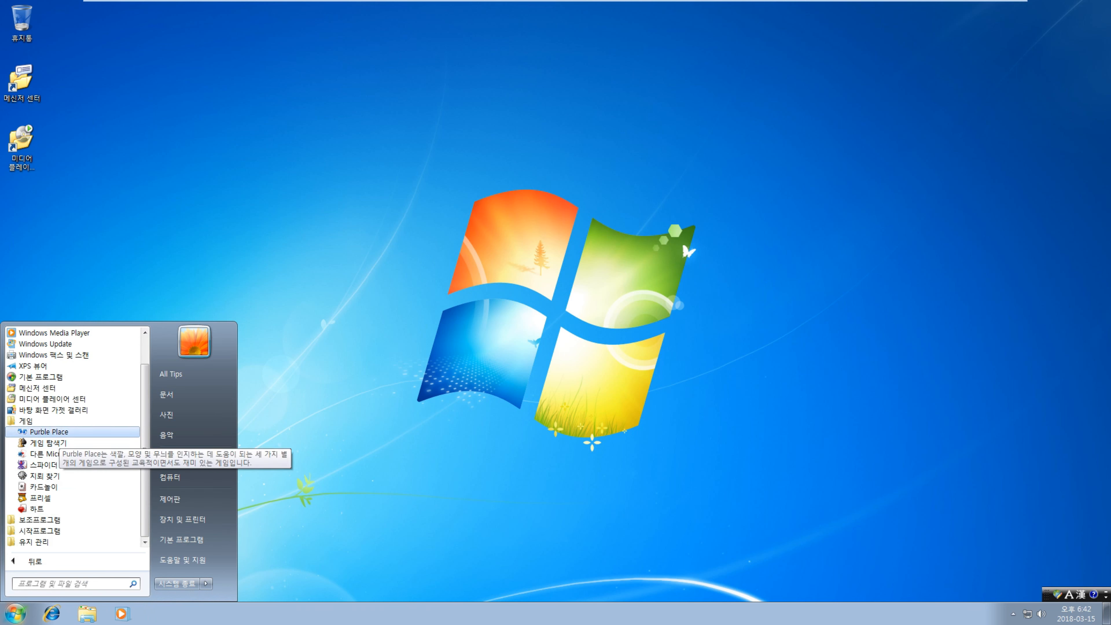
{"action": "left_click", "coordinate": [48, 426]}
{"action": "left_click", "coordinate": [529, 282]}
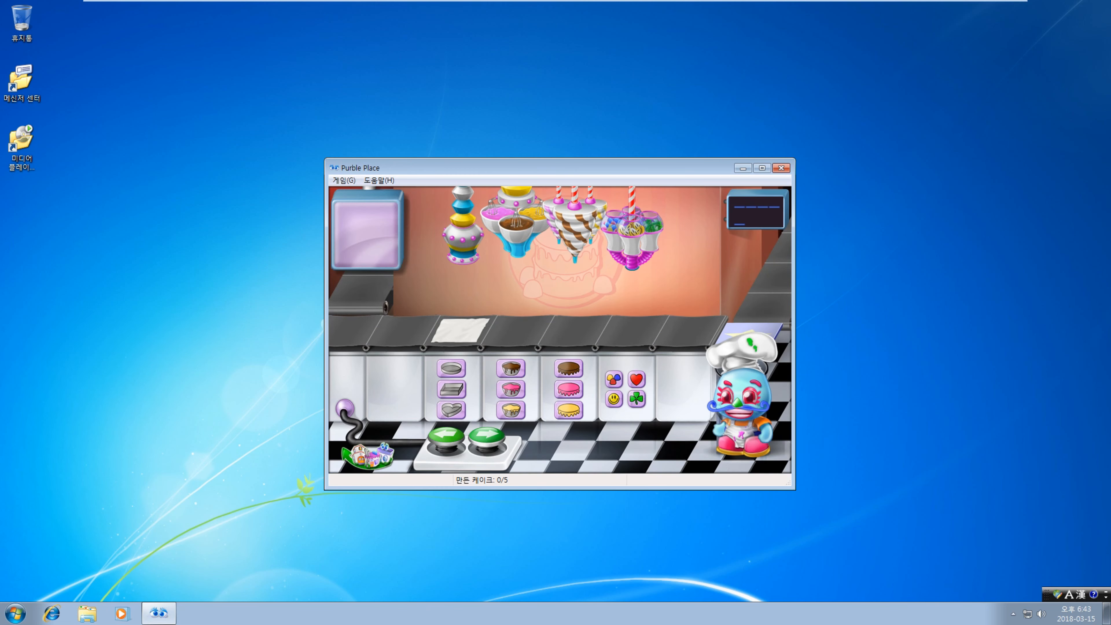
- Make the ordered round cake with yellow batter, yellow icing and a smiley topping, and send it down the conveyor
{"action": "left_click", "coordinate": [451, 368]}
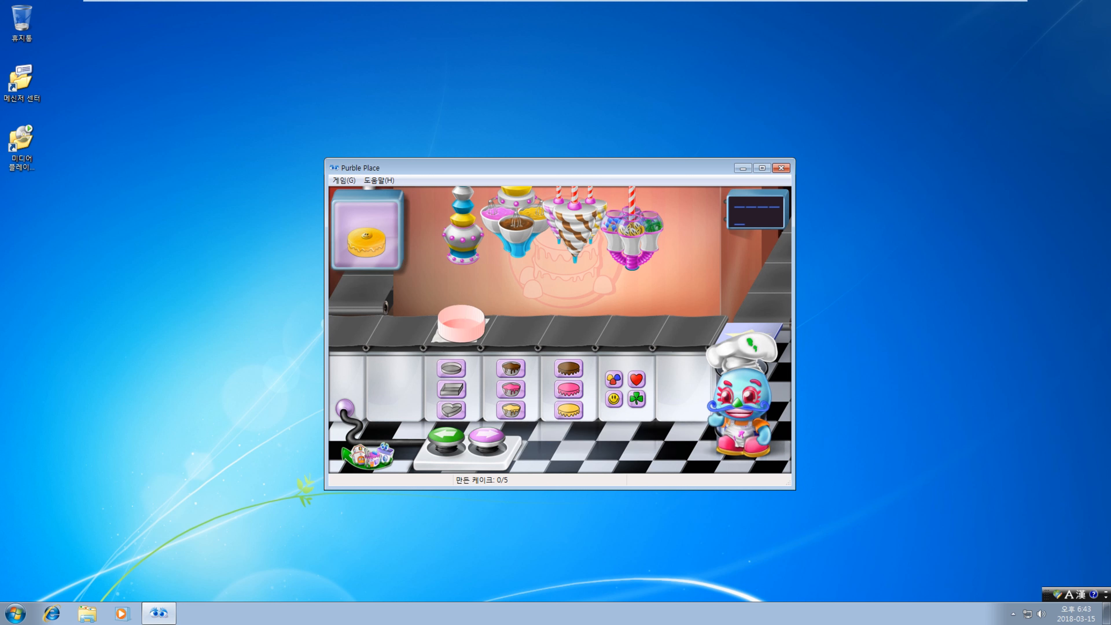
{"action": "left_click", "coordinate": [486, 434]}
{"action": "left_click", "coordinate": [510, 410]}
{"action": "left_click", "coordinate": [487, 434]}
{"action": "left_click", "coordinate": [569, 410]}
{"action": "left_click", "coordinate": [486, 434]}
{"action": "left_click", "coordinate": [486, 434]}
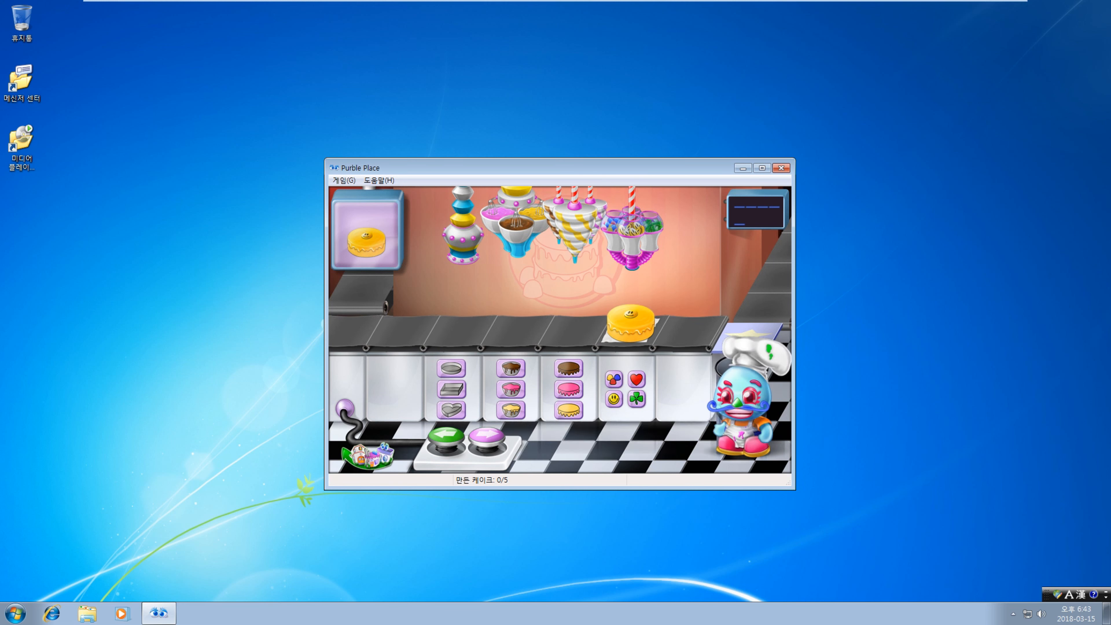
- Make the ordered square cake with yellow batter, chocolate icing and a green clover topping
{"action": "left_click", "coordinate": [451, 389]}
{"action": "left_click", "coordinate": [486, 434]}
{"action": "left_click", "coordinate": [486, 434]}
{"action": "left_click", "coordinate": [511, 410]}
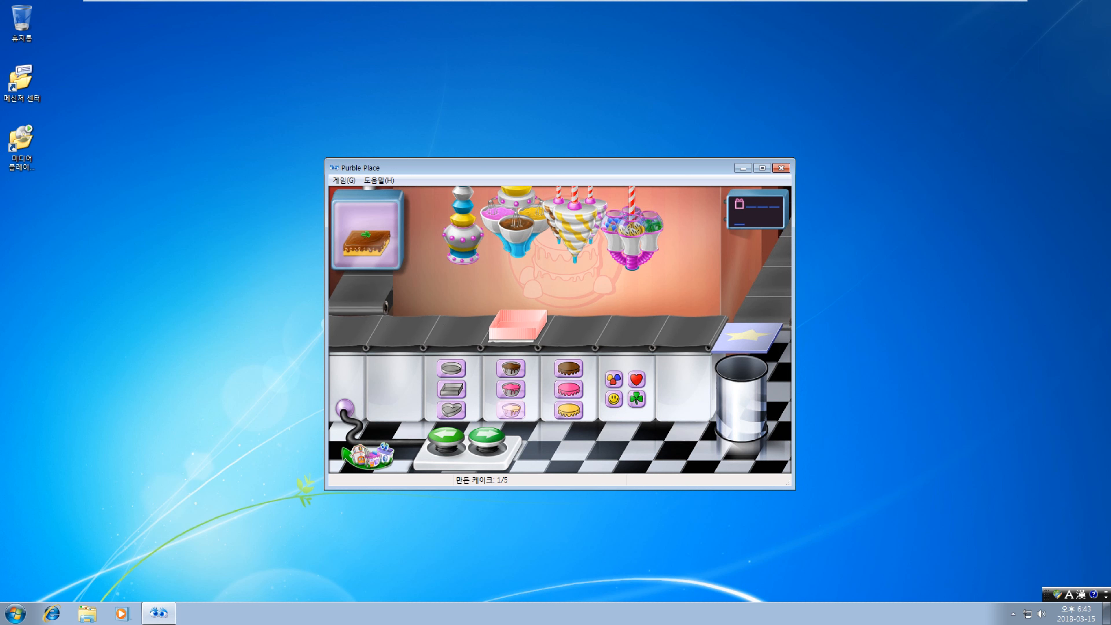
{"action": "left_click", "coordinate": [568, 369]}
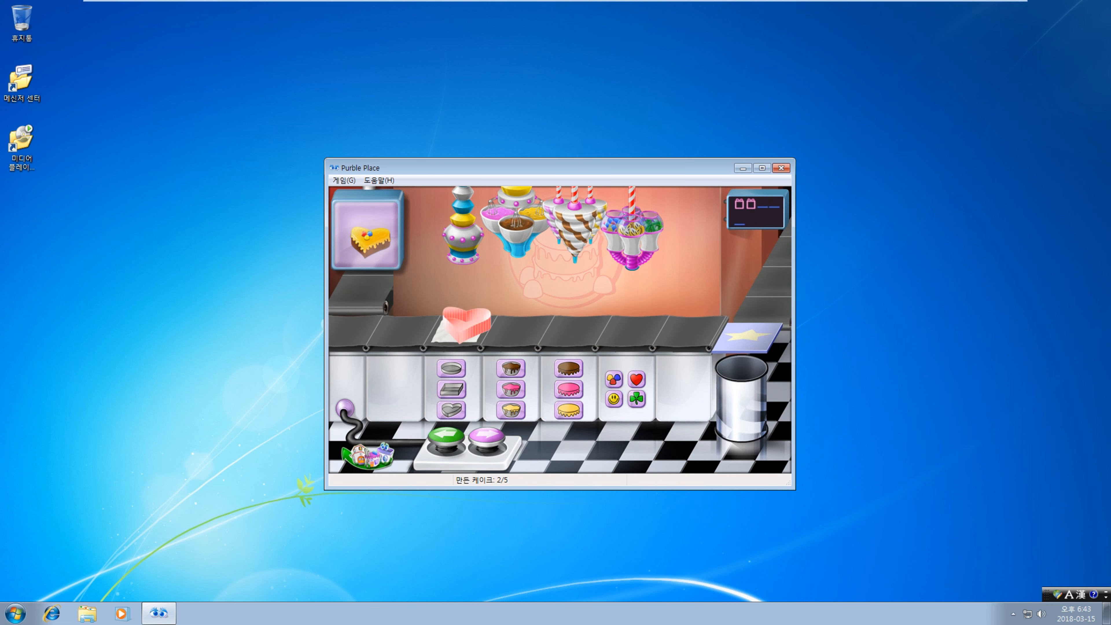
- Finish the heart-shaped cake with yellow icing and the multicoloured candy topping, and send it down the conveyor
{"action": "left_click", "coordinate": [487, 435]}
{"action": "left_click", "coordinate": [568, 411]}
{"action": "left_click", "coordinate": [487, 435]}
{"action": "left_click", "coordinate": [613, 379]}
{"action": "left_click", "coordinate": [486, 435]}
{"action": "left_click", "coordinate": [486, 434]}
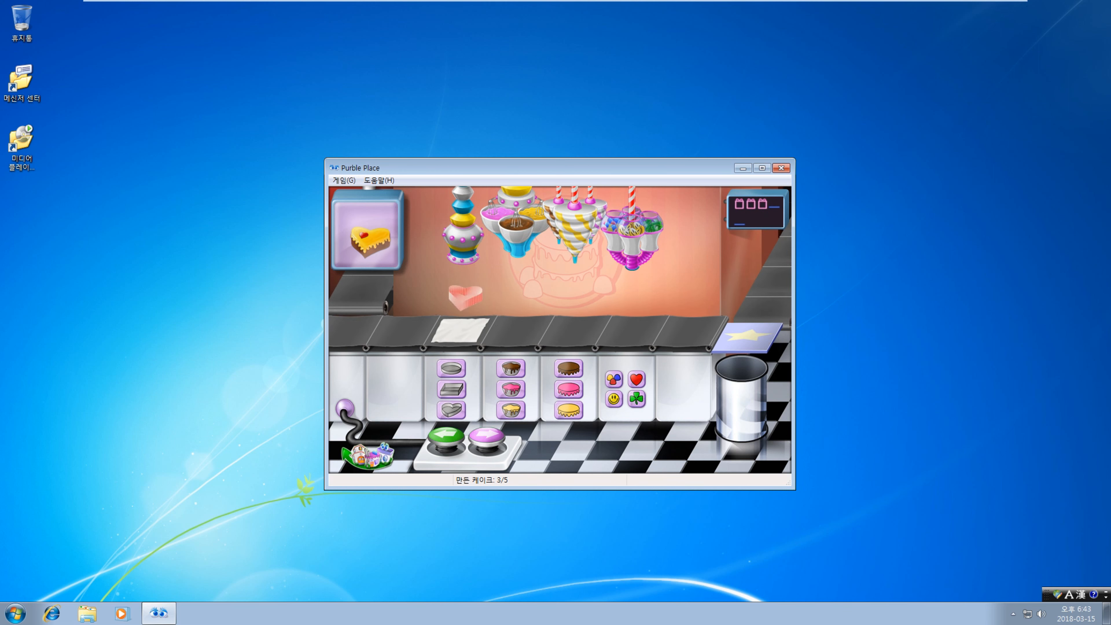
- Make the ordered heart-shaped cake with chocolate batter, yellow icing and a heart topping
{"action": "left_click", "coordinate": [451, 410]}
{"action": "left_click", "coordinate": [486, 435]}
{"action": "left_click", "coordinate": [511, 368]}
{"action": "left_click", "coordinate": [486, 435]}
{"action": "left_click", "coordinate": [568, 410]}
{"action": "left_click", "coordinate": [486, 435]}
{"action": "left_click", "coordinate": [636, 379]}
{"action": "left_click", "coordinate": [486, 435]}
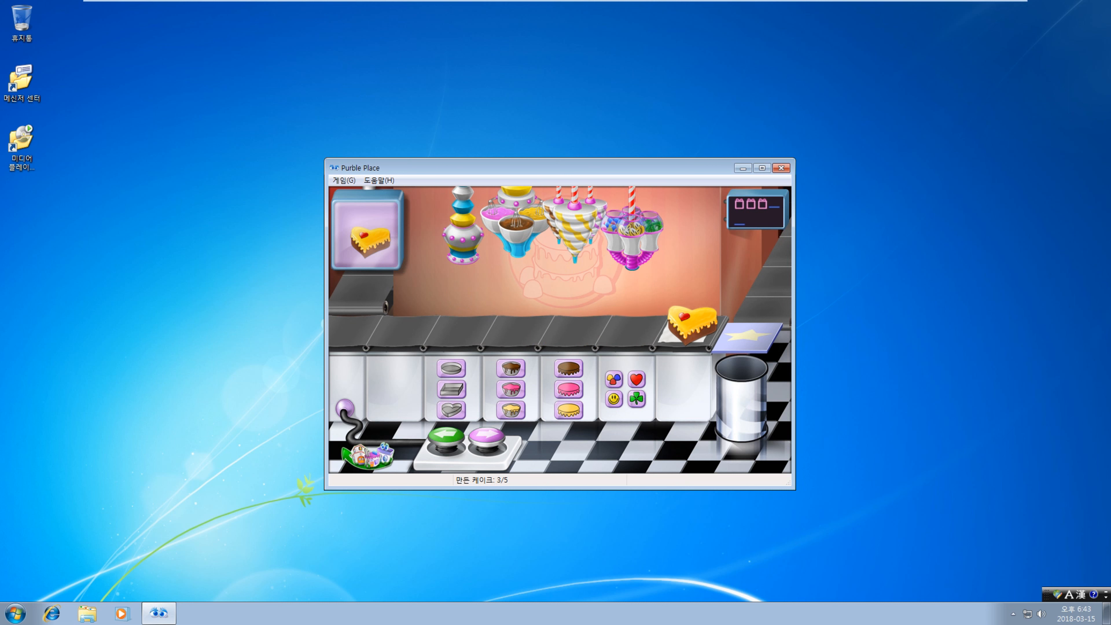
- Make the ordered round cake with chocolate batter and pink icing, and ship it as the fifth cake
{"action": "left_click", "coordinate": [486, 435]}
{"action": "left_click", "coordinate": [511, 411]}
{"action": "left_click", "coordinate": [486, 435]}
{"action": "left_click", "coordinate": [569, 389]}
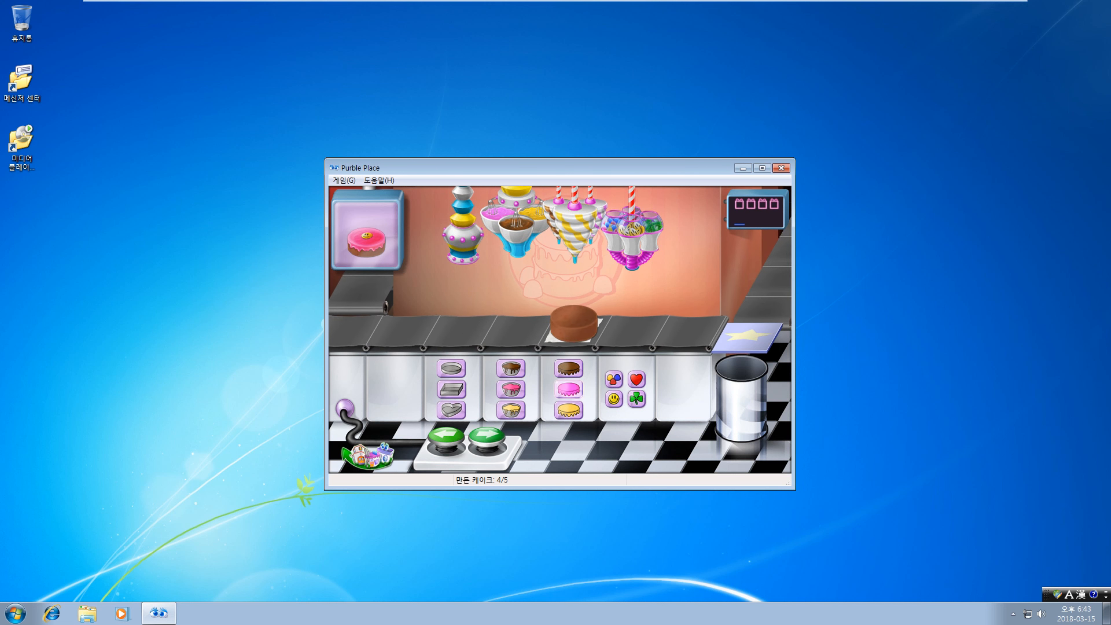
{"action": "left_click", "coordinate": [486, 435]}
{"action": "left_click", "coordinate": [486, 435]}
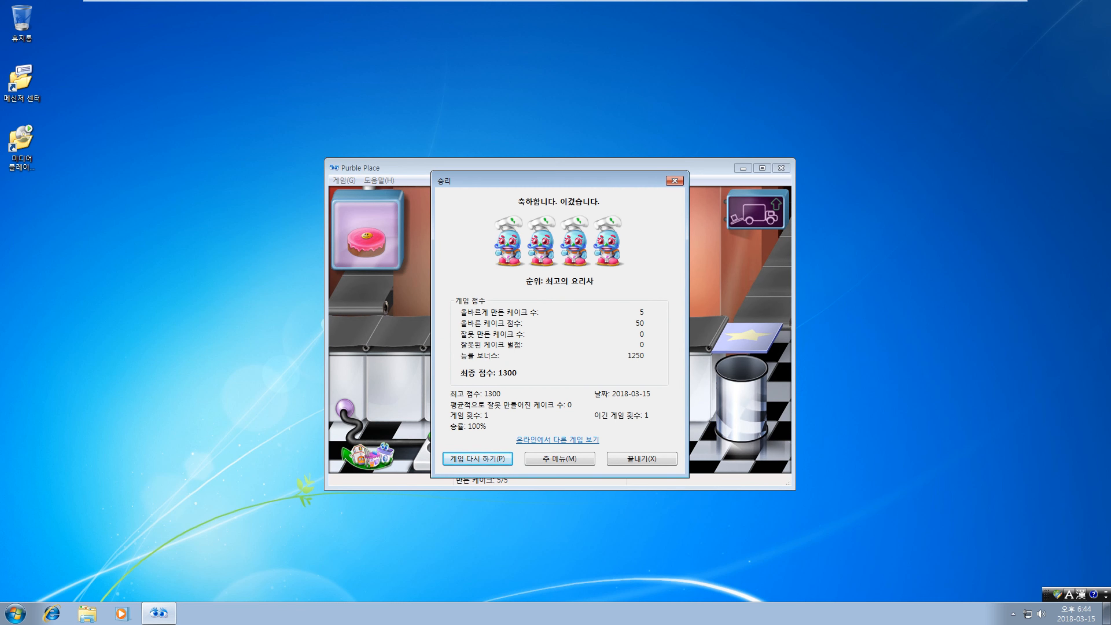
- Exit Purble Place and shut down the Windows 7 guest
{"action": "left_click", "coordinate": [642, 459]}
{"action": "left_click", "coordinate": [16, 614]}
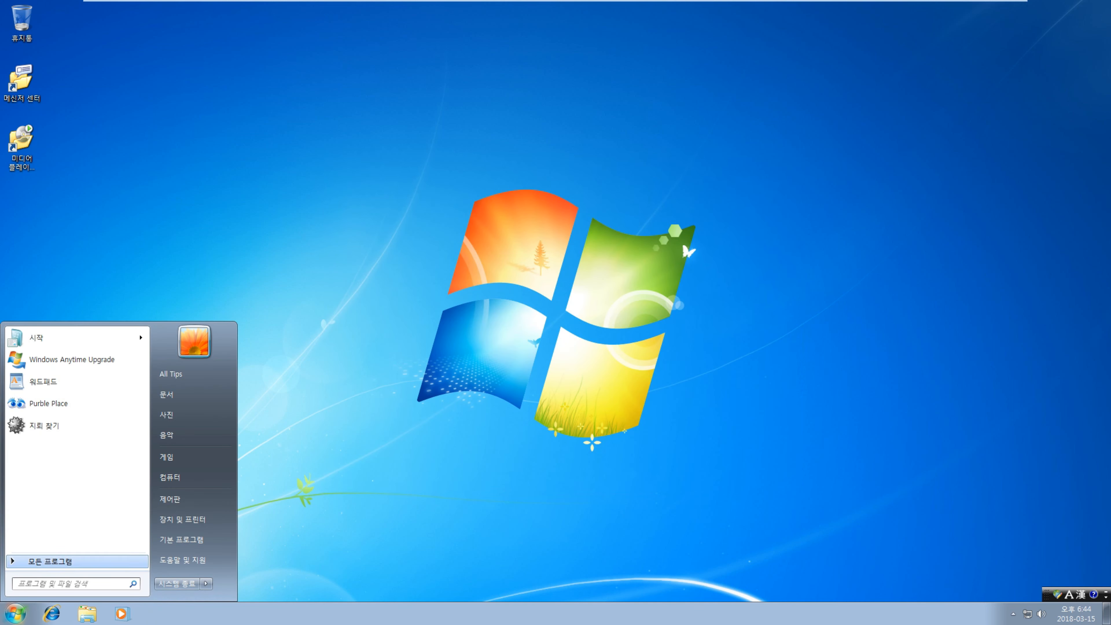
{"action": "left_click", "coordinate": [183, 582]}
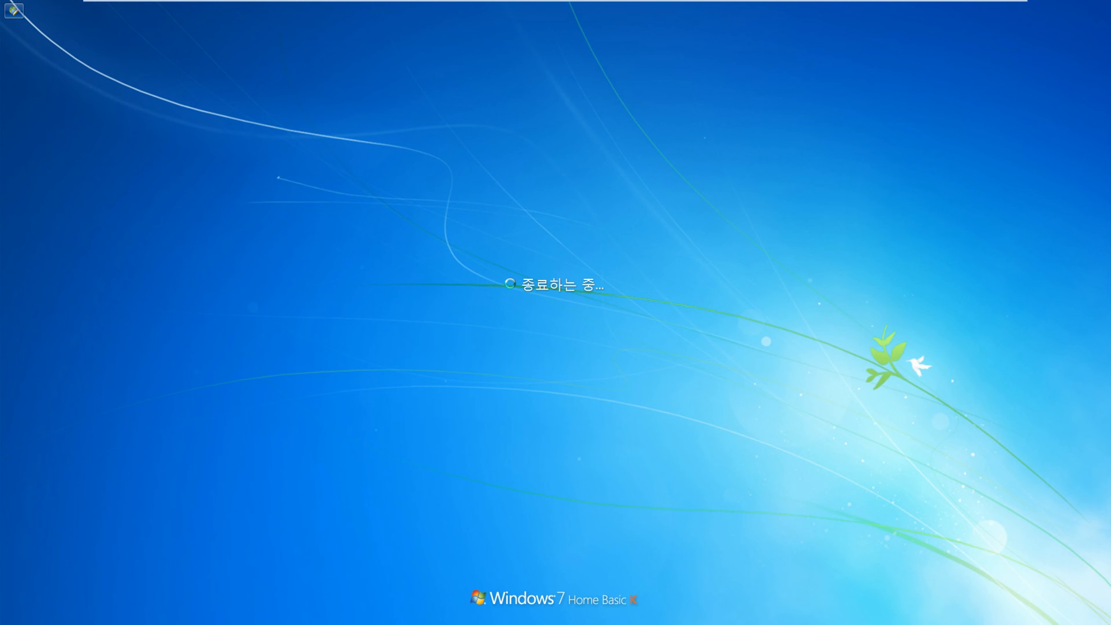